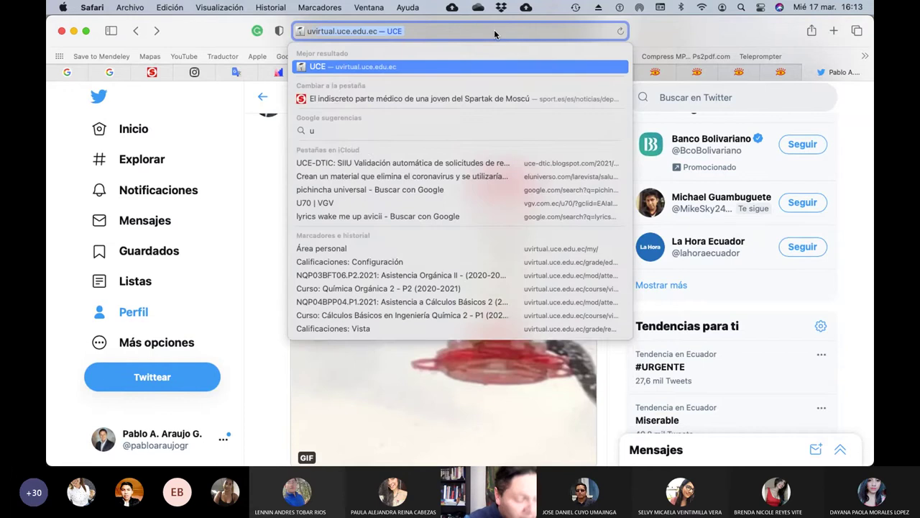
Open the Metodología de la Investigación (2020-2021) course on uvirtual.uce.edu.ec and turn on course editing
key("Return")
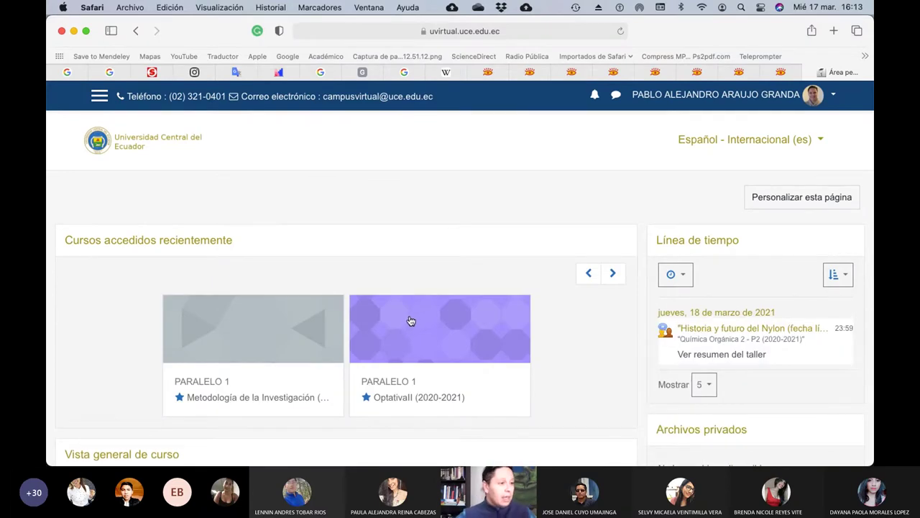
scroll(406, 313, "down", 4)
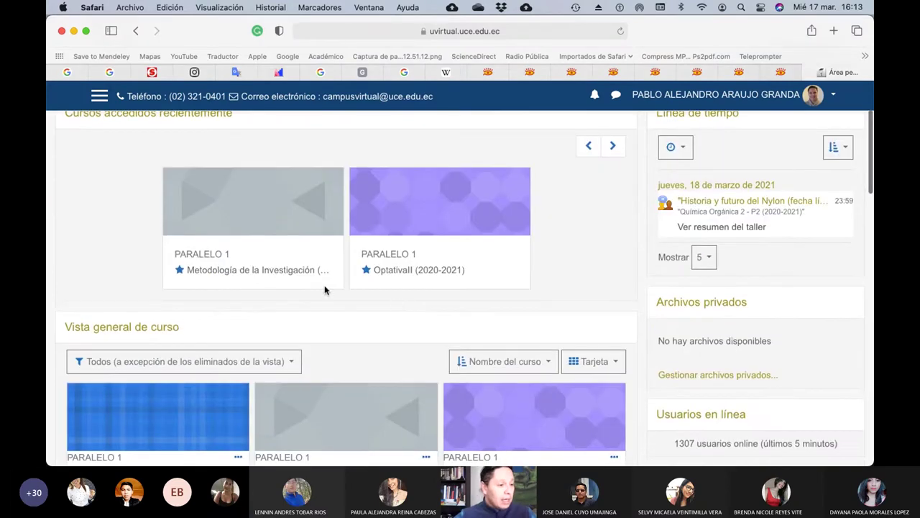
left_click(278, 270)
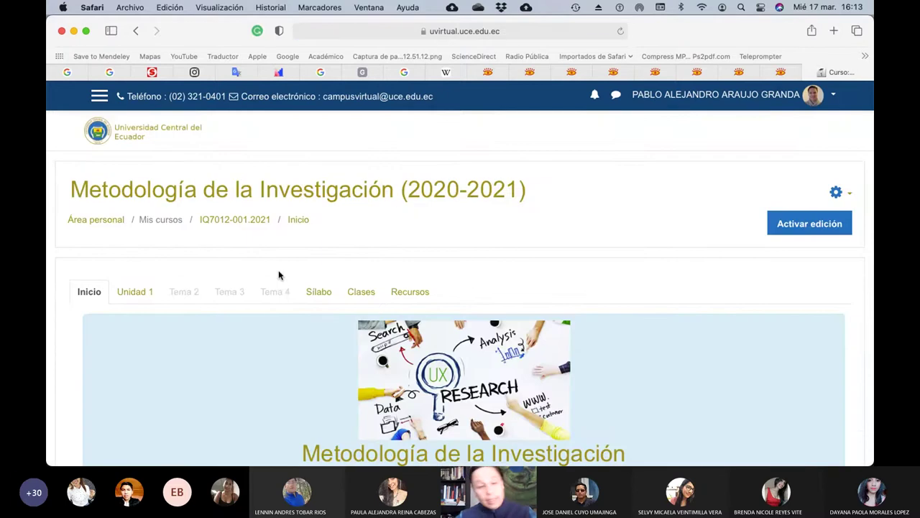
scroll(417, 326, "down", 5)
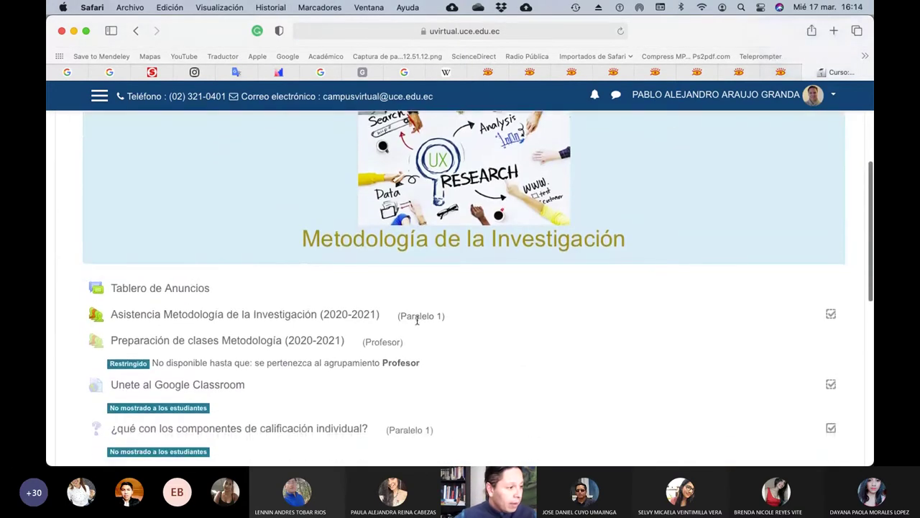
scroll(417, 320, "up", 5)
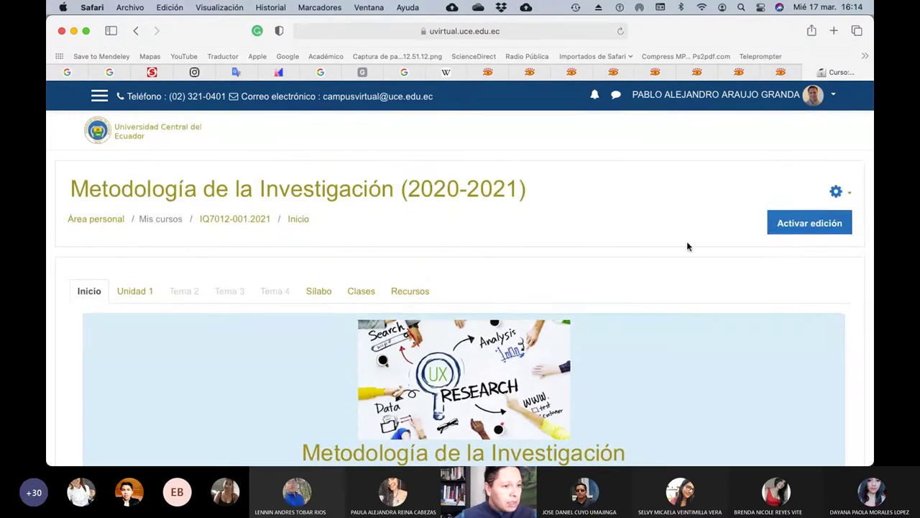
left_click(797, 224)
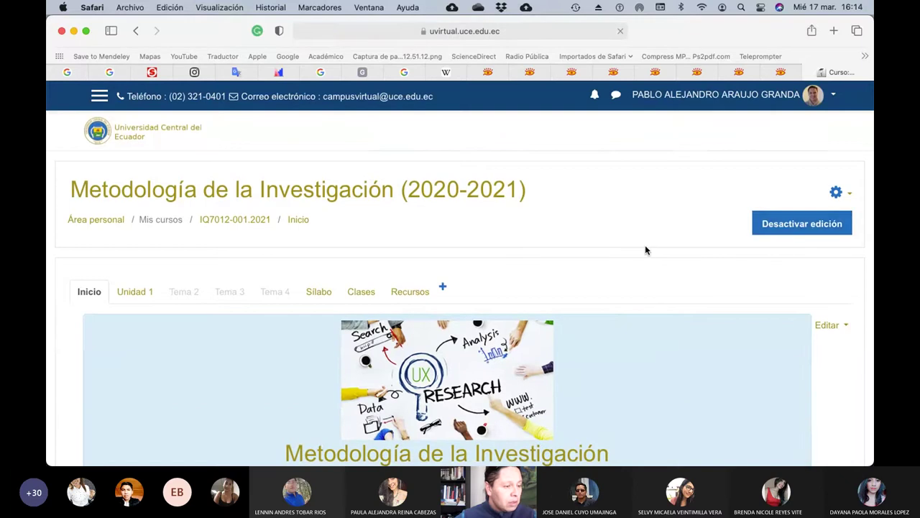
scroll(645, 249, "down", 10)
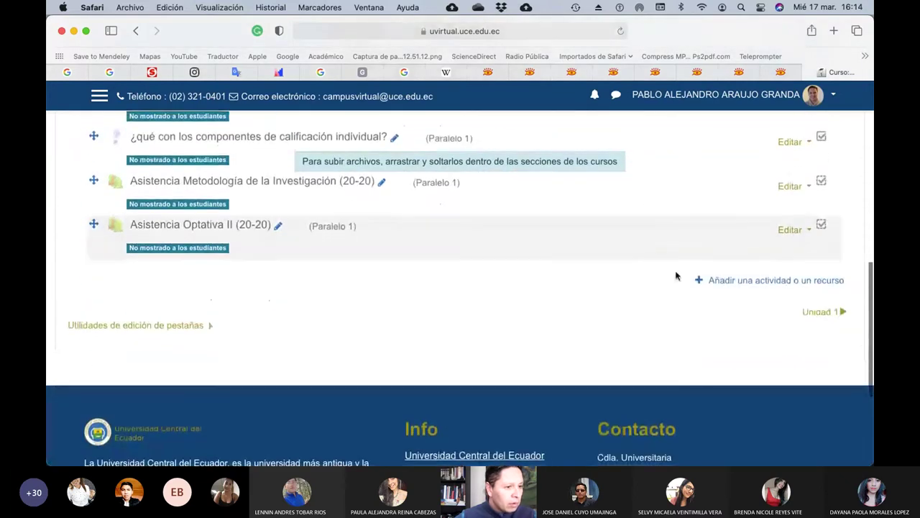
left_click(743, 284)
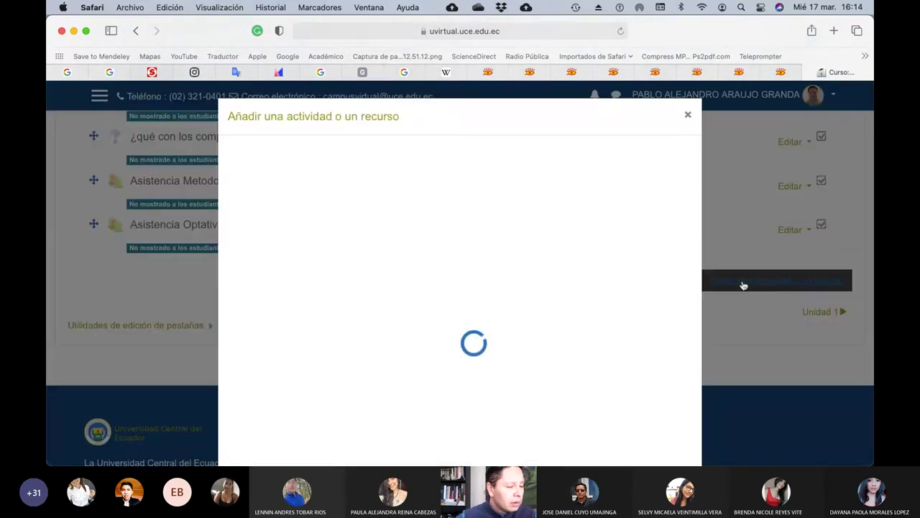
left_click(686, 117)
Open the Unidad 1 section of the course
scroll(431, 253, "up", 5)
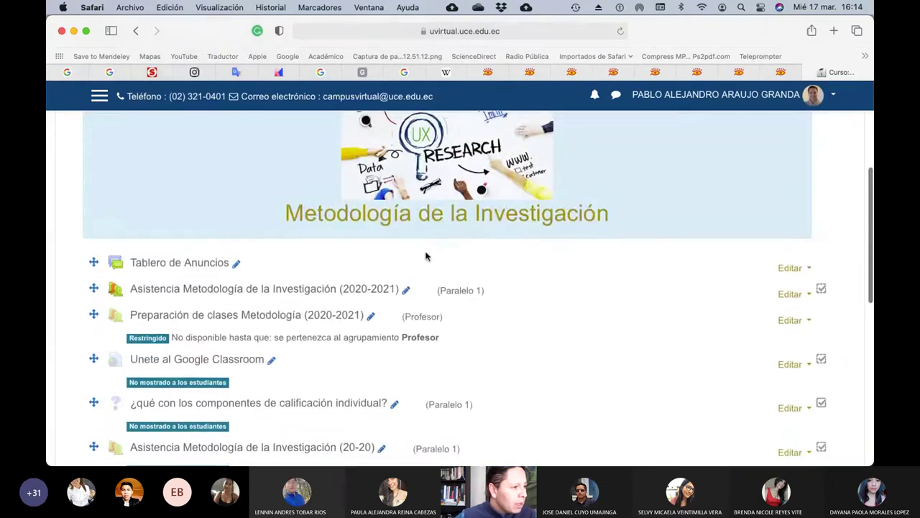
scroll(425, 256, "up", 5)
left_click(144, 289)
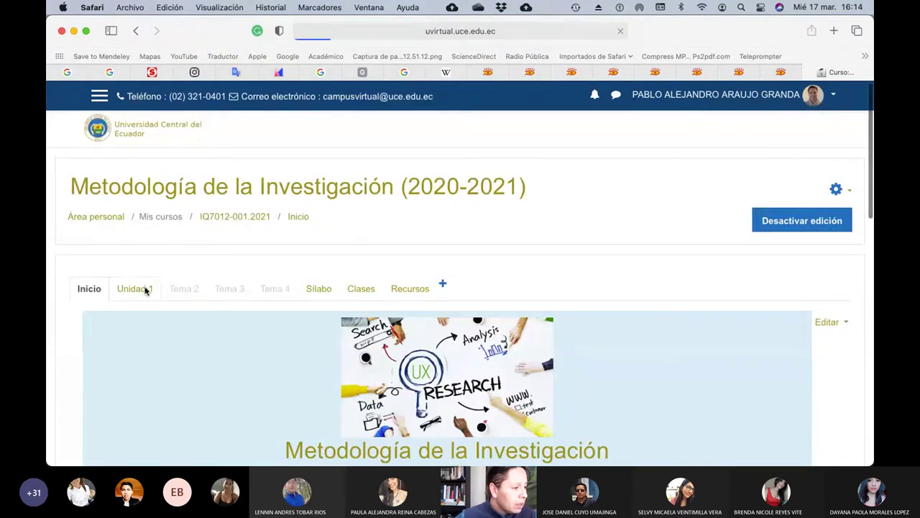
Start adding a new Tarea to Unidad 1 from the available activity types
scroll(421, 351, "down", 5)
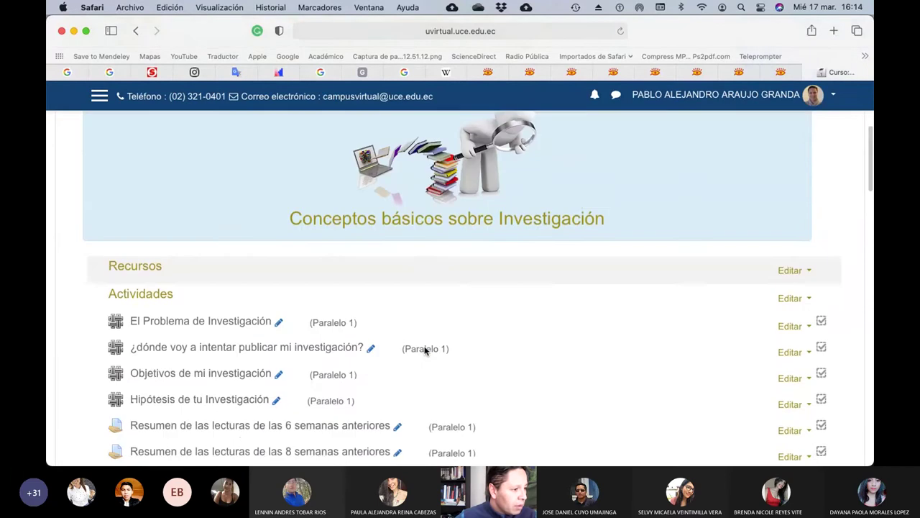
scroll(424, 351, "down", 8)
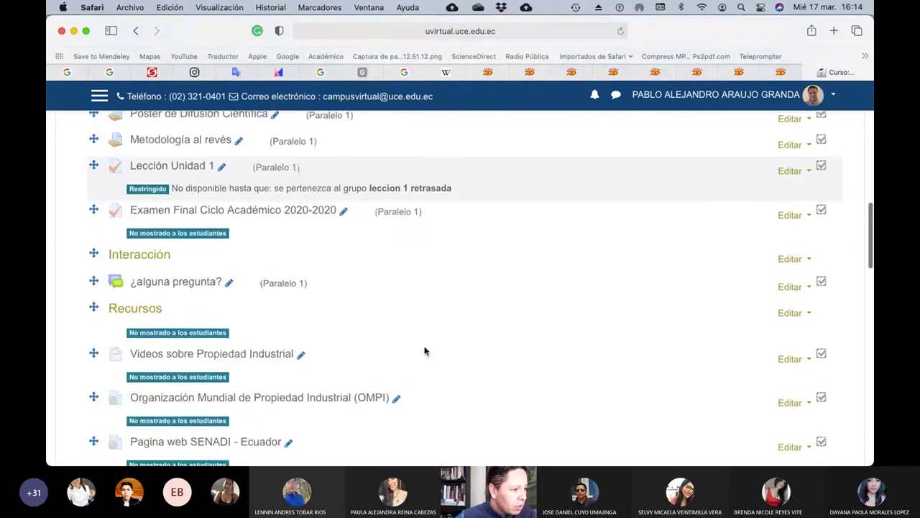
scroll(424, 350, "down", 10)
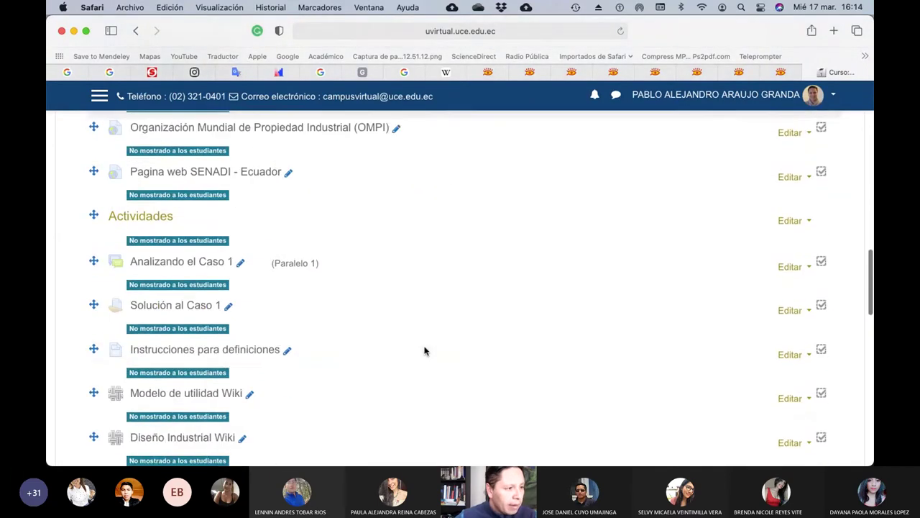
scroll(424, 351, "down", 6)
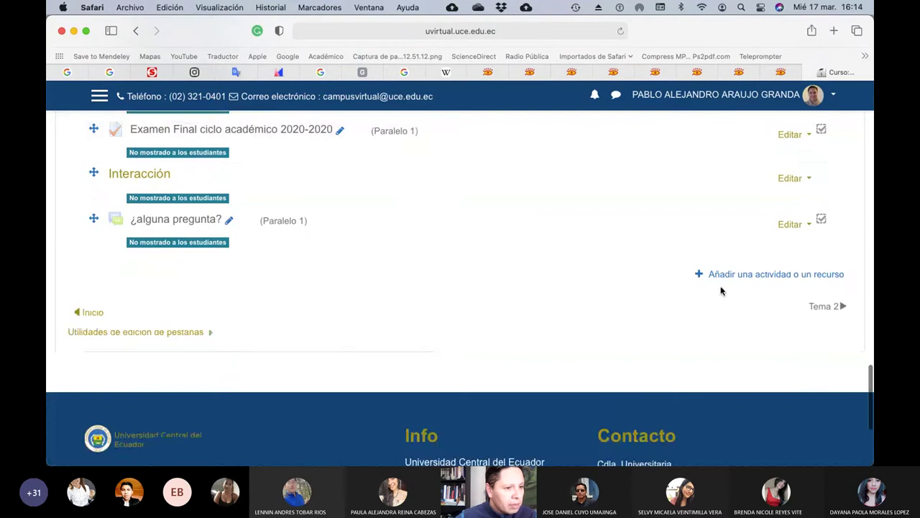
left_click(746, 279)
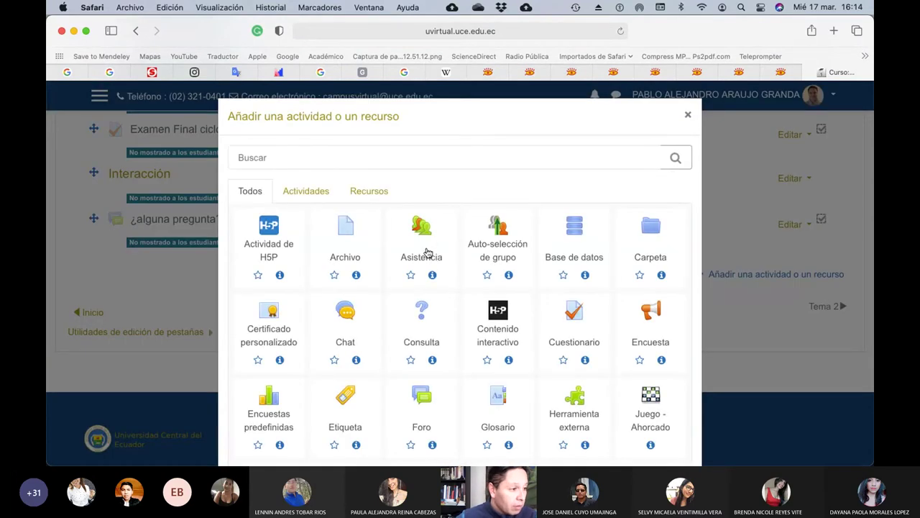
left_click(314, 193)
scroll(432, 309, "down", 5)
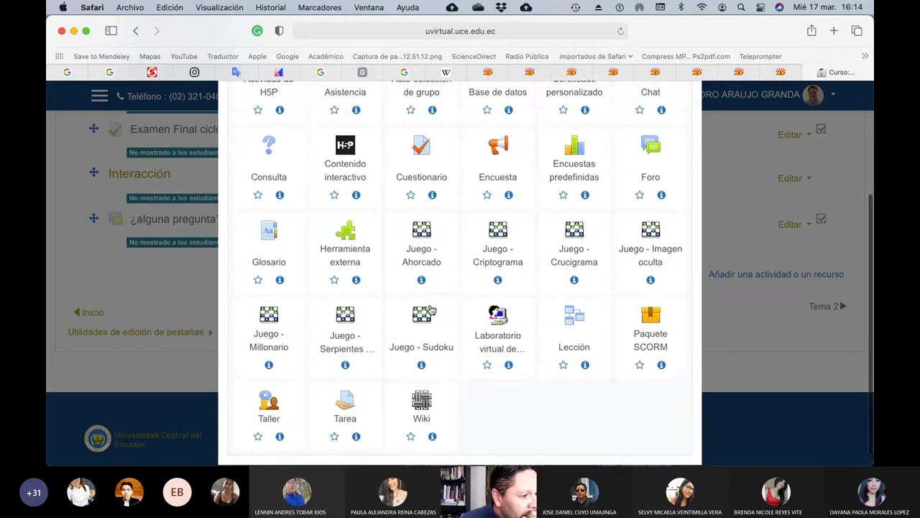
left_click(342, 399)
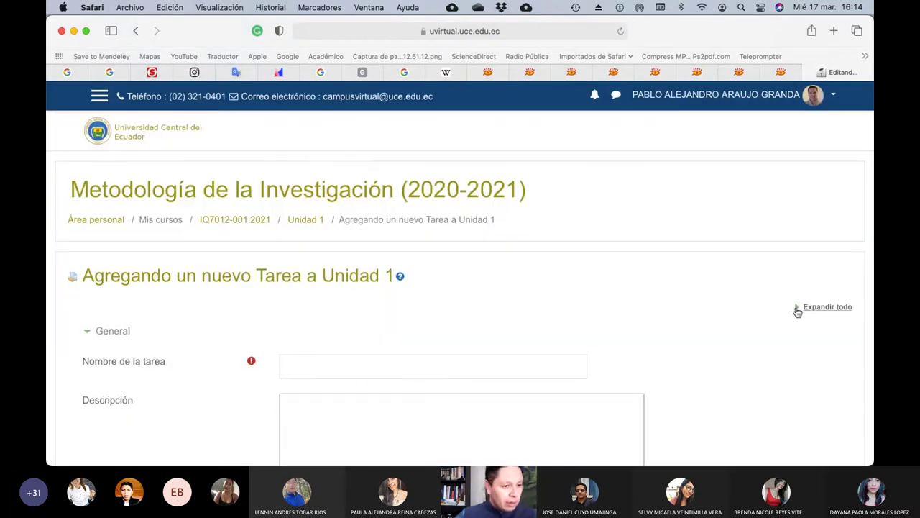
Expand all settings sections of the new assignment and name it "Interacciones del póster"
left_click(798, 309)
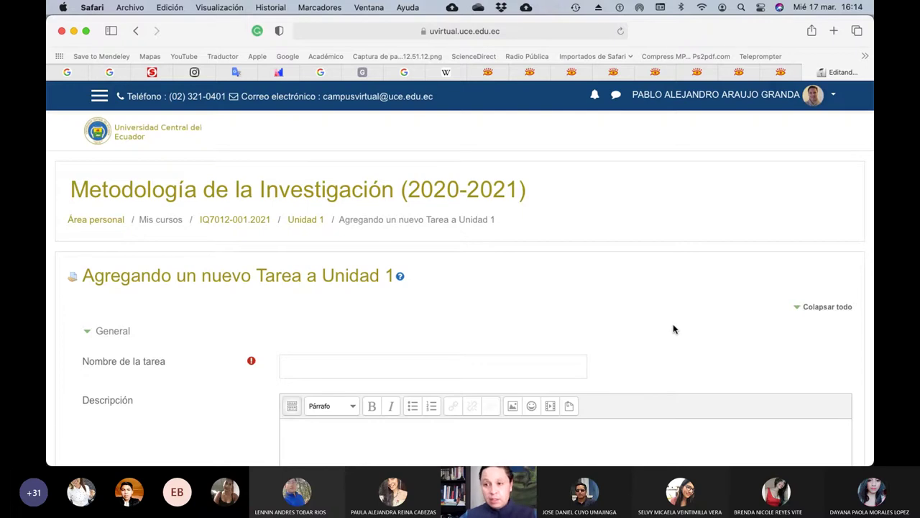
scroll(661, 324, "down", 3)
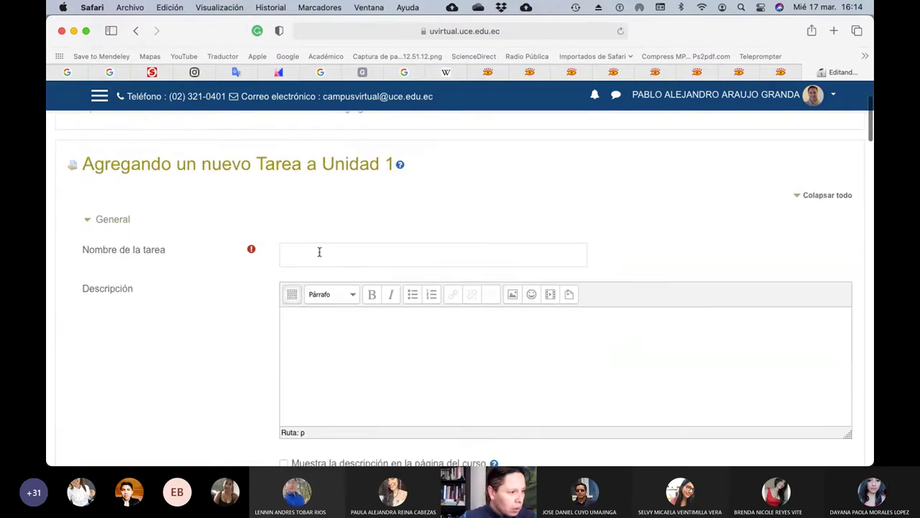
left_click(320, 252)
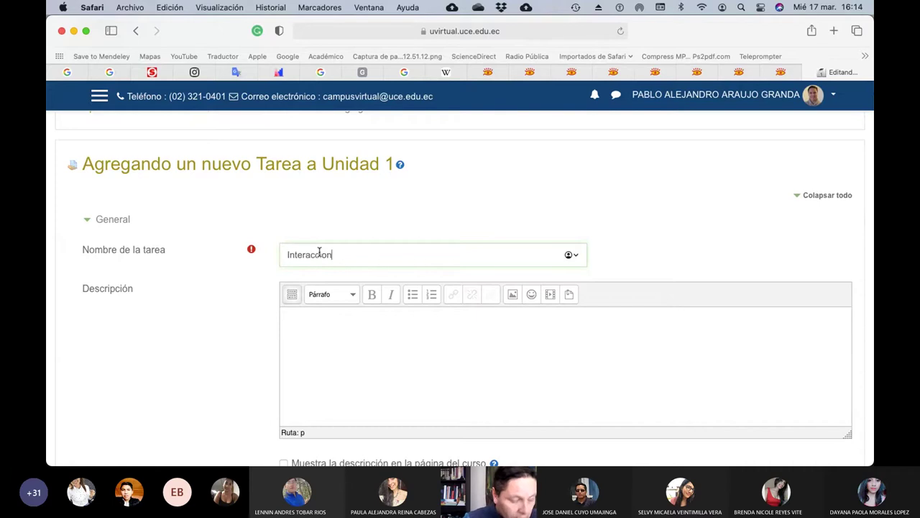
type("Interaccione sdel póster")
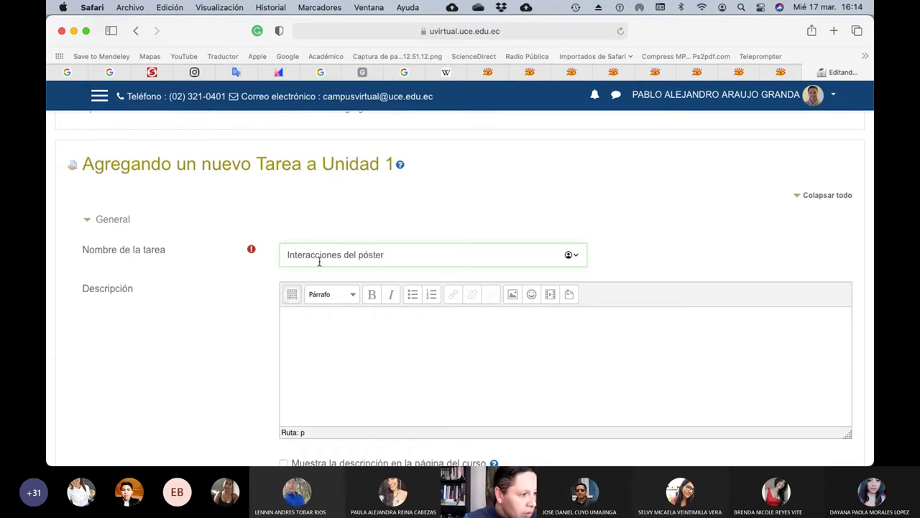
Enter the assignment description "Carga aquí la captura de pantalla de las interacciones totales que tuvo tu póster"
left_click(300, 320)
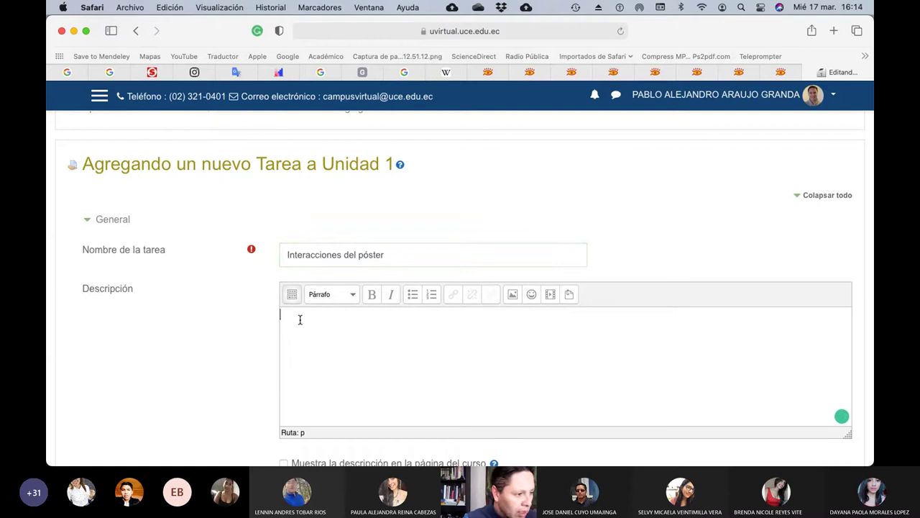
type("CAr")
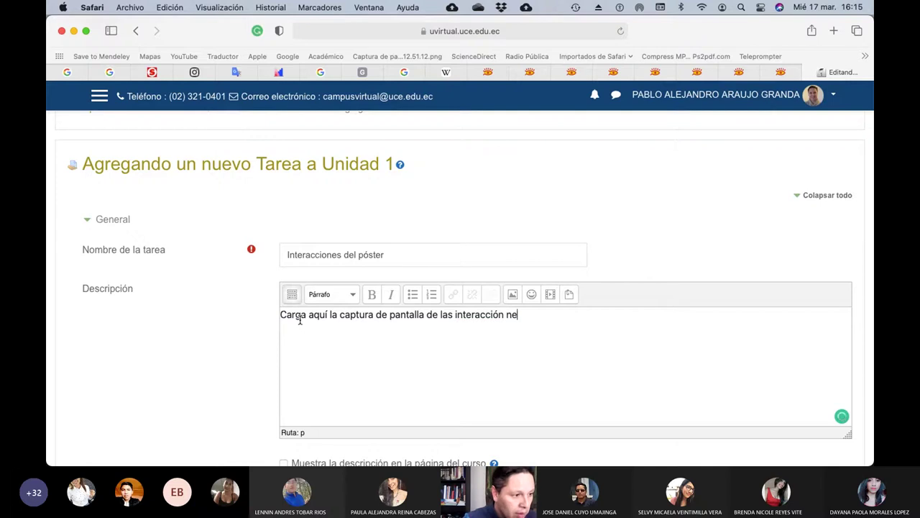
key("BackSpace")
key("BackSpace")
key("BackSpace")
key("BackSpace")
type("ne totales")
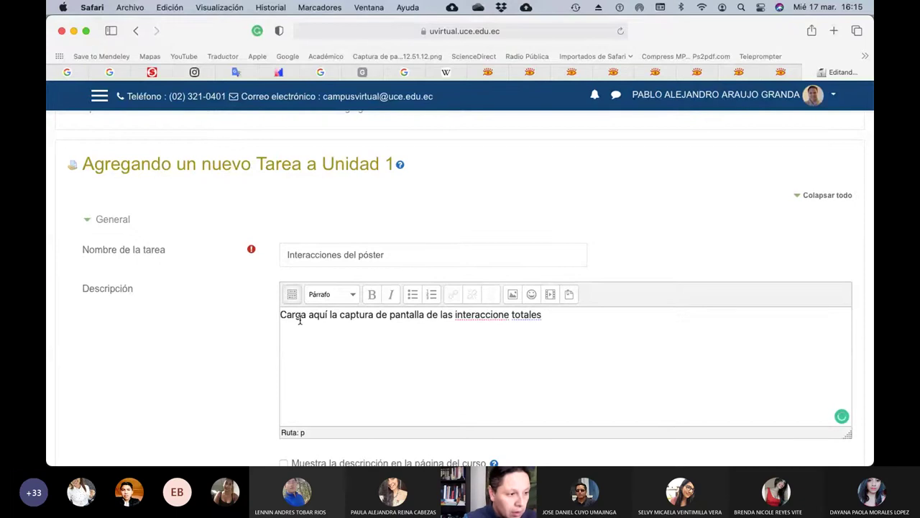
key("Left")
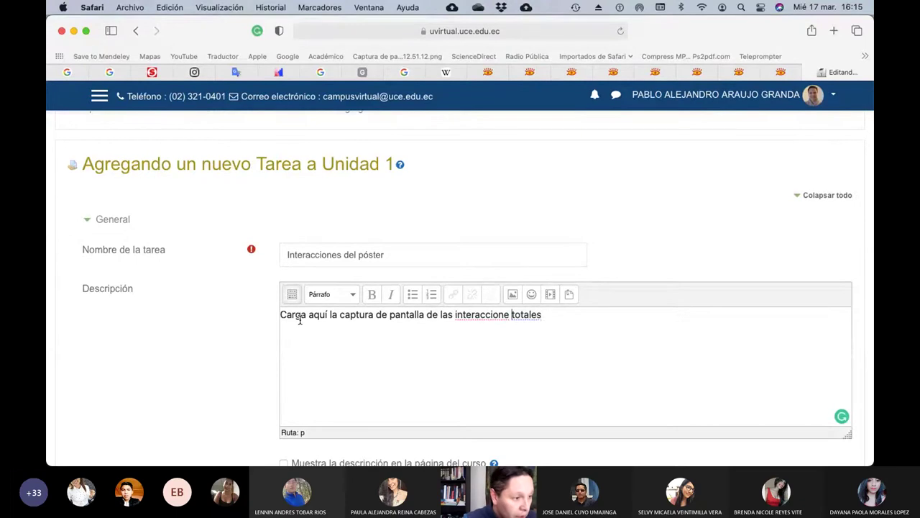
type("s")
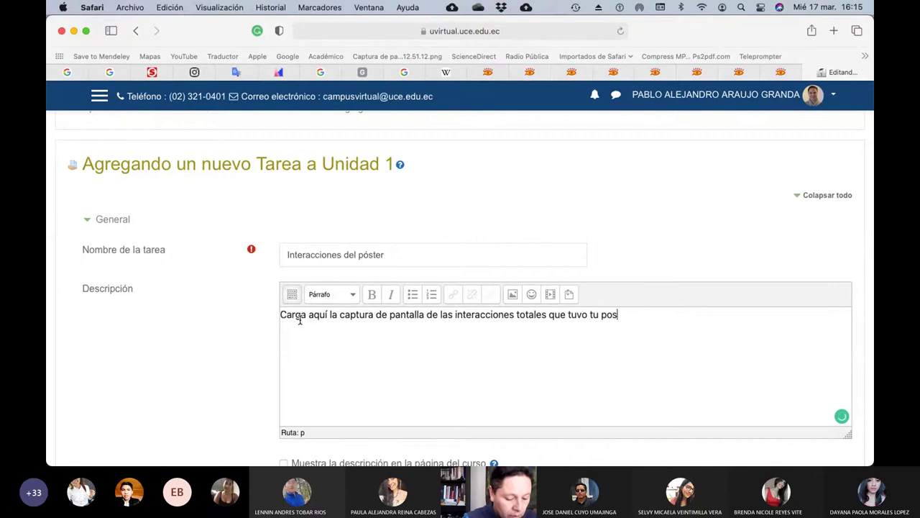
Set the time from which submissions are allowed to 16:15 in the availability settings
scroll(300, 321, "down", 8)
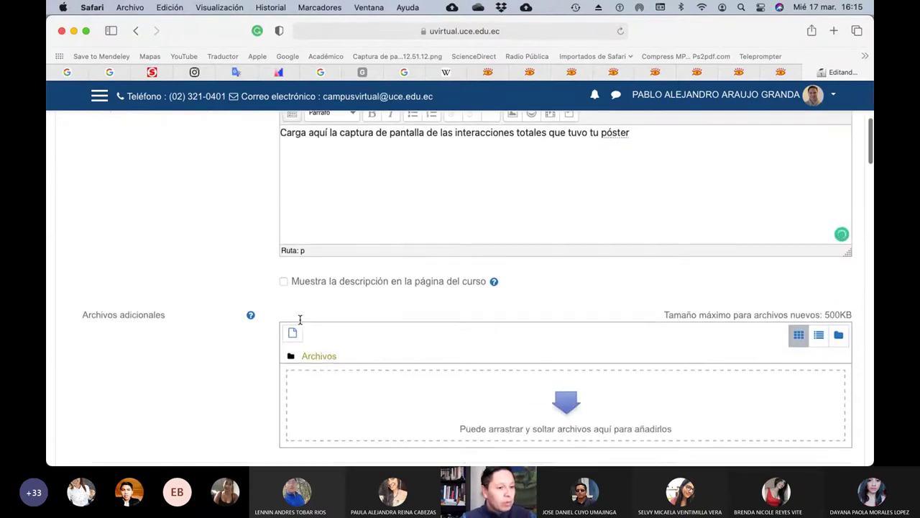
scroll(300, 324, "down", 5)
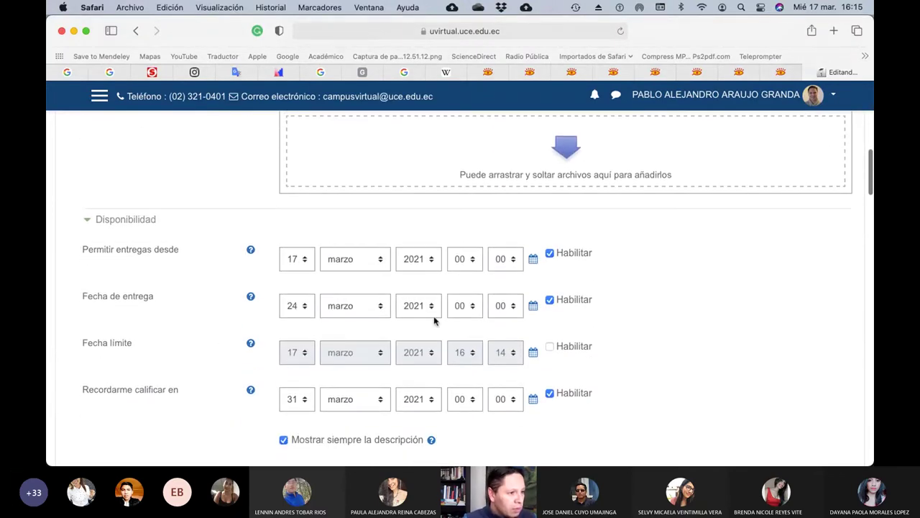
left_click(464, 259)
scroll(471, 380, "down", 3)
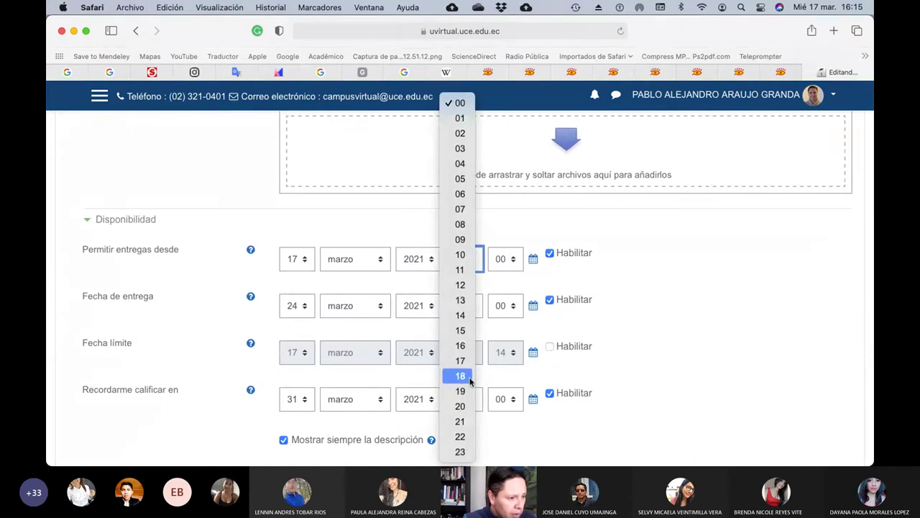
left_click(461, 346)
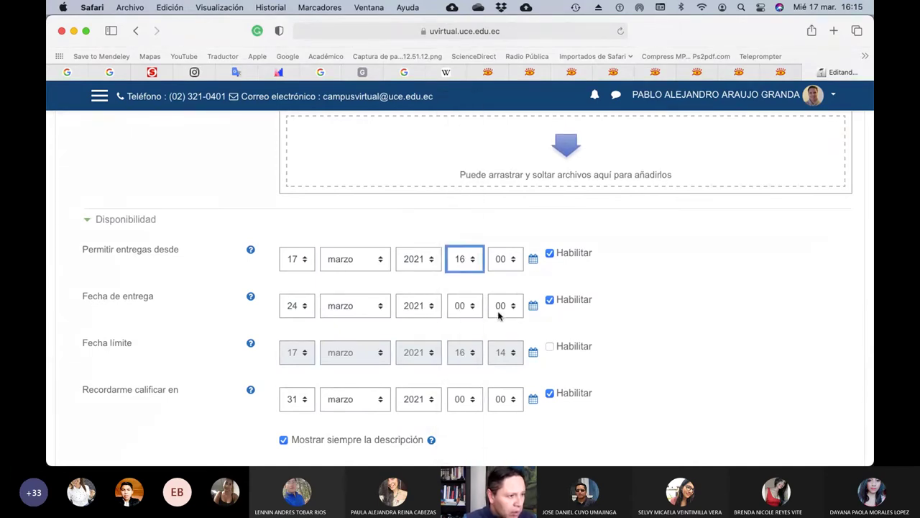
left_click(512, 265)
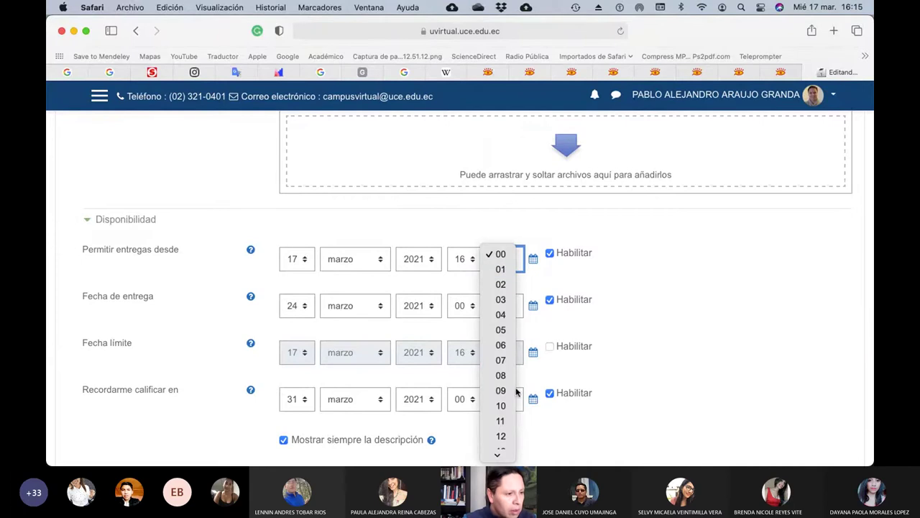
scroll(507, 392, "down", 5)
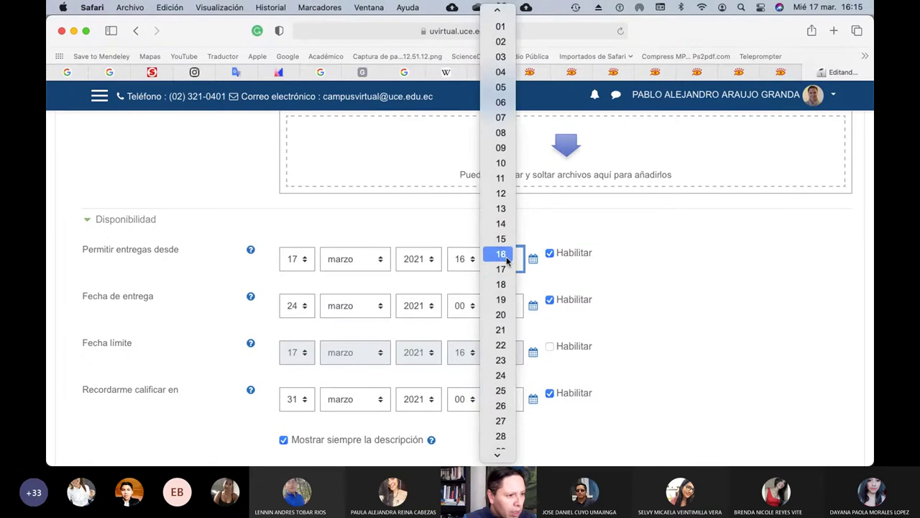
left_click(507, 243)
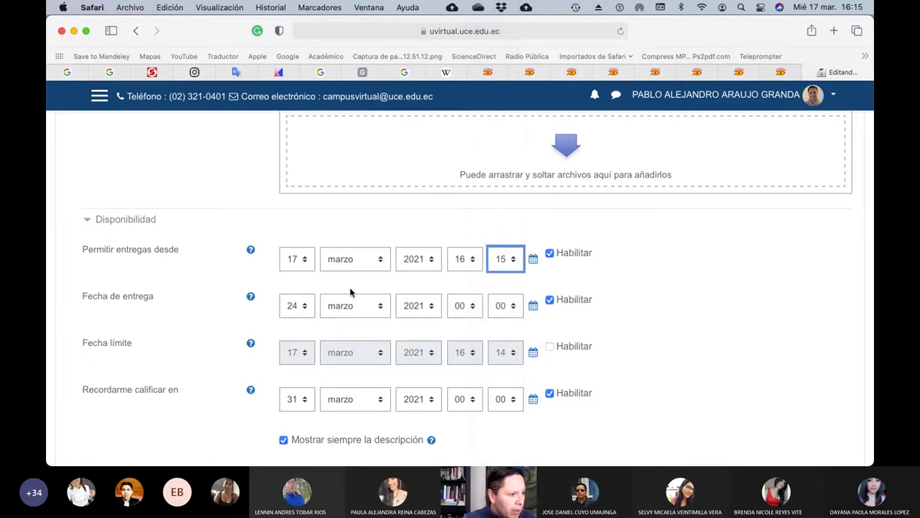
Set the assignment's due date (Fecha de entrega) to 17 marzo 2021 at 16:30
left_click(308, 306)
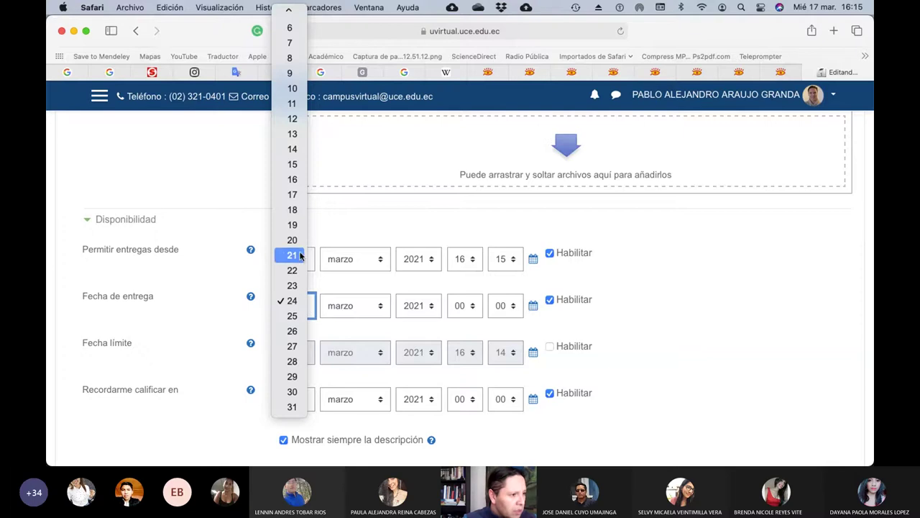
left_click(292, 194)
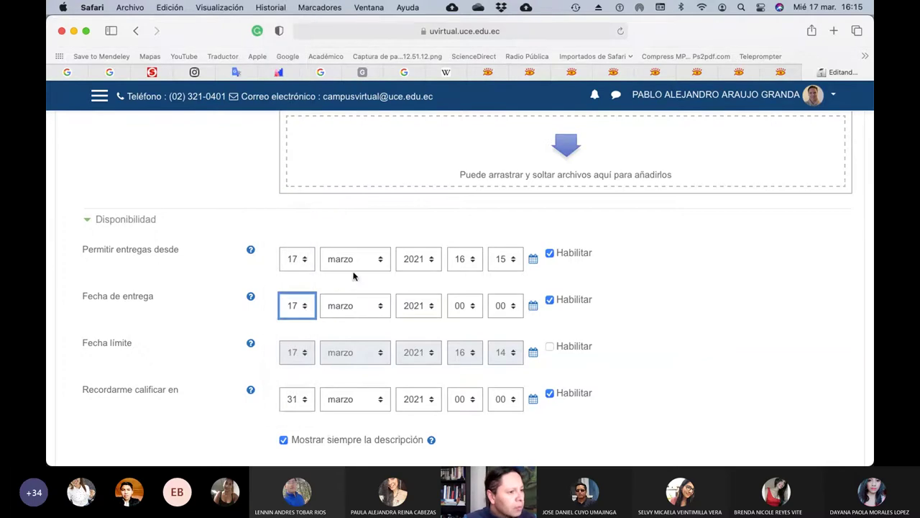
left_click(473, 308)
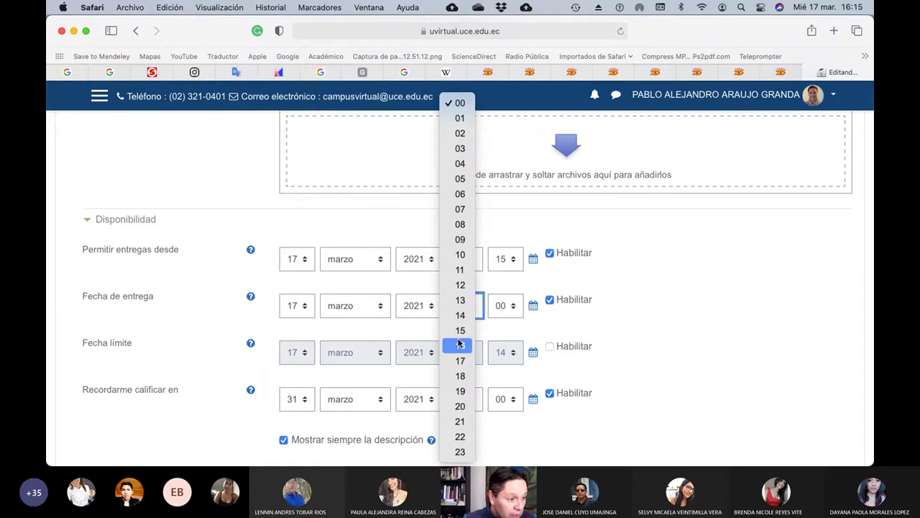
left_click(458, 345)
left_click(512, 311)
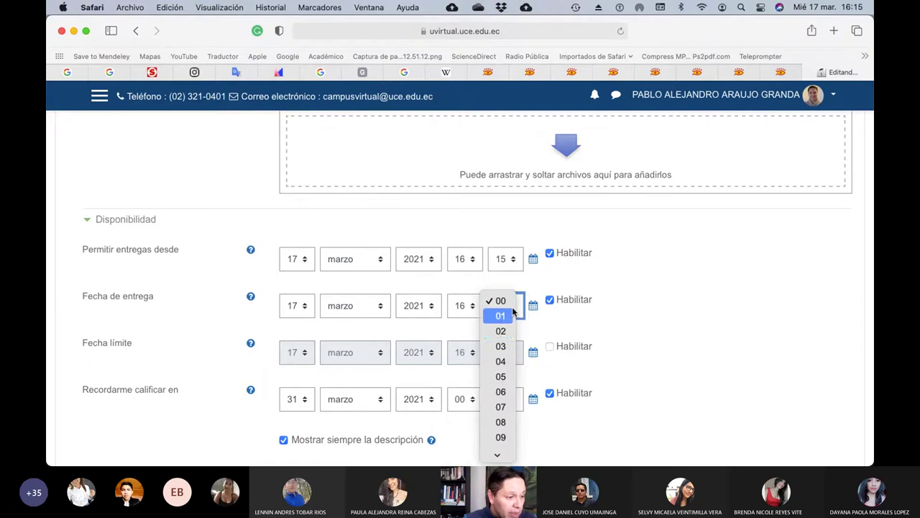
scroll(504, 328, "down", 5)
scroll(503, 328, "down", 1)
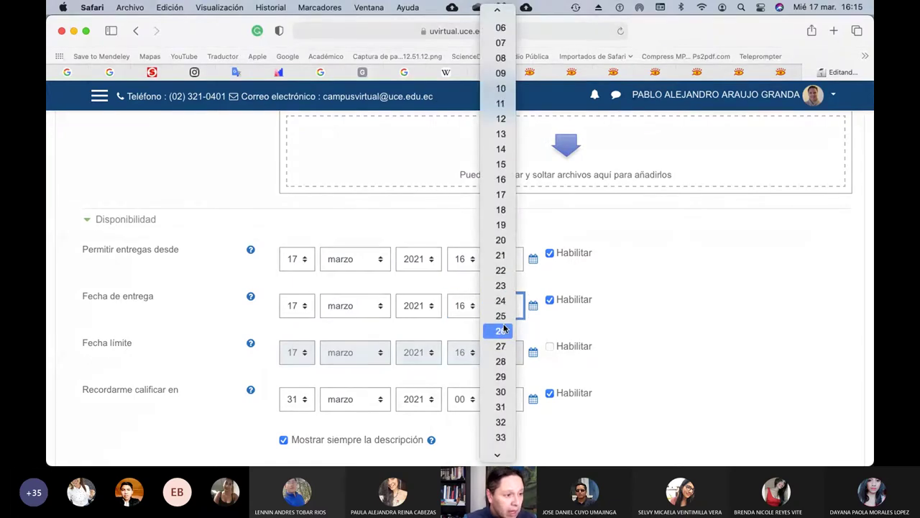
left_click(501, 392)
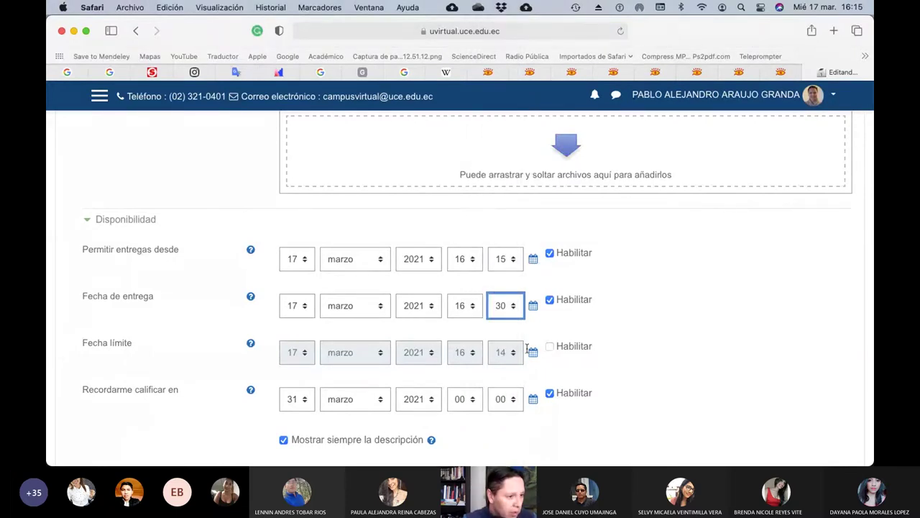
Enable the cut-off date (Fecha límite) with its time at 16:40, and disable the grading reminder
left_click(549, 347)
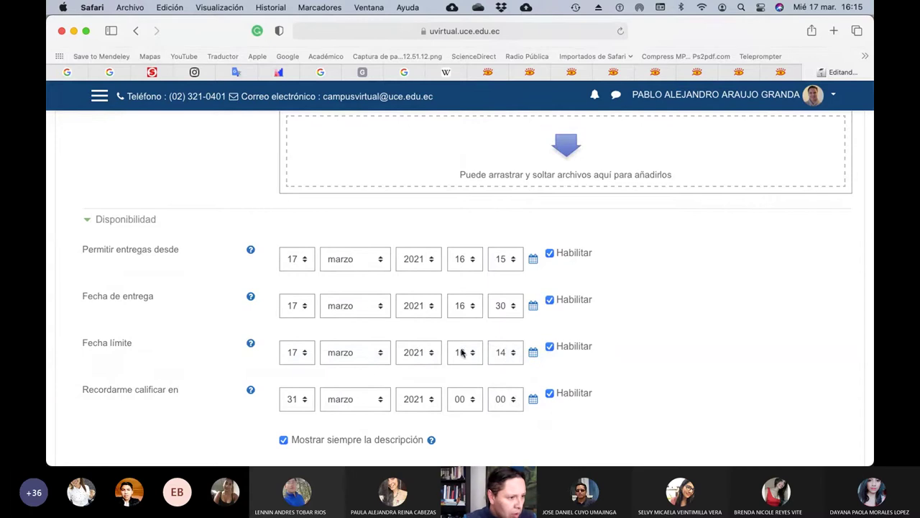
left_click(505, 353)
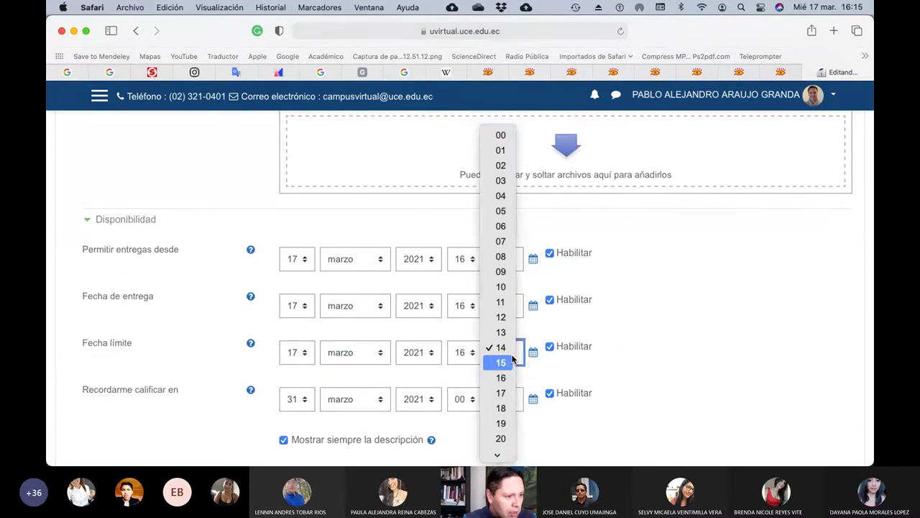
scroll(512, 359, "down", 5)
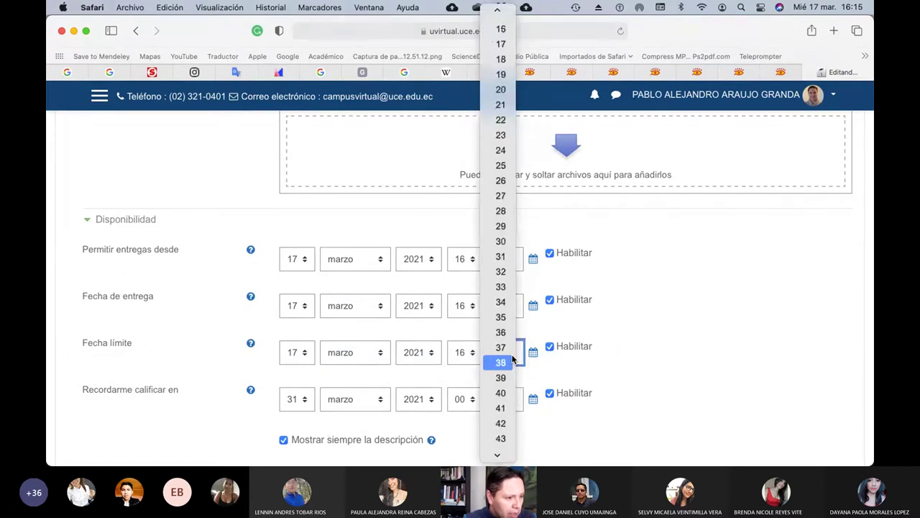
left_click(506, 392)
left_click(550, 394)
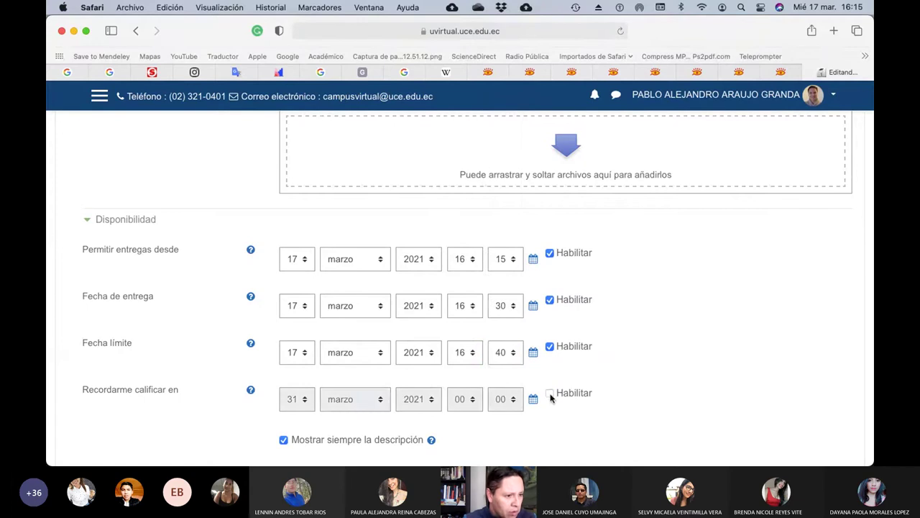
Allow online text submissions and limit file uploads to 1 file with the course upload limit (500KB) as maximum size
scroll(585, 378, "down", 7)
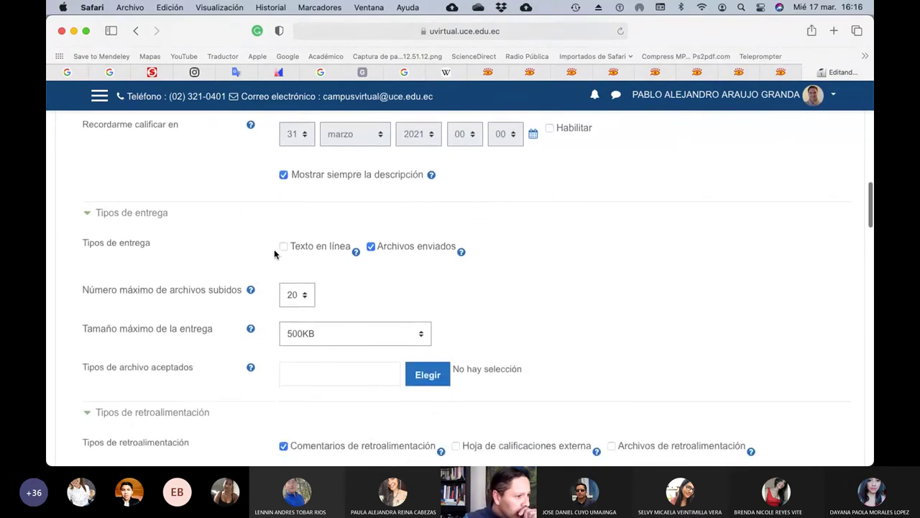
left_click(282, 246)
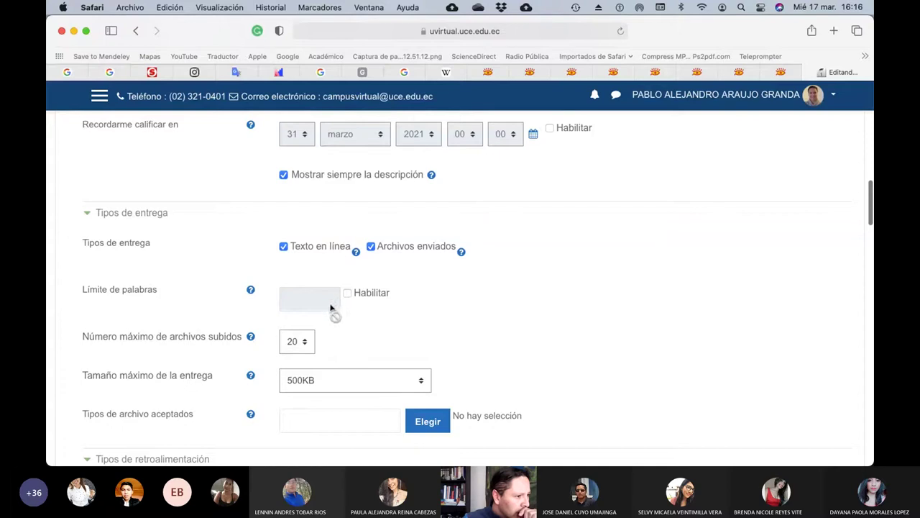
scroll(325, 324, "down", 2)
left_click(301, 297)
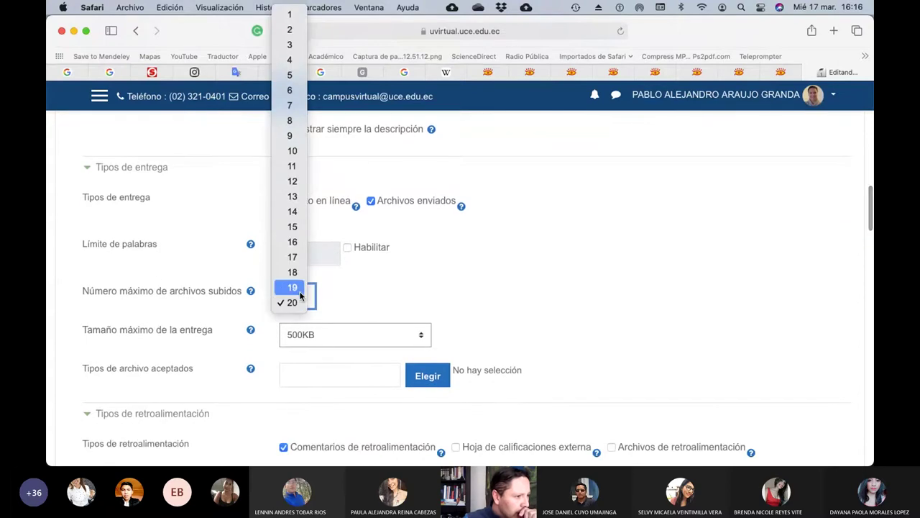
left_click(290, 14)
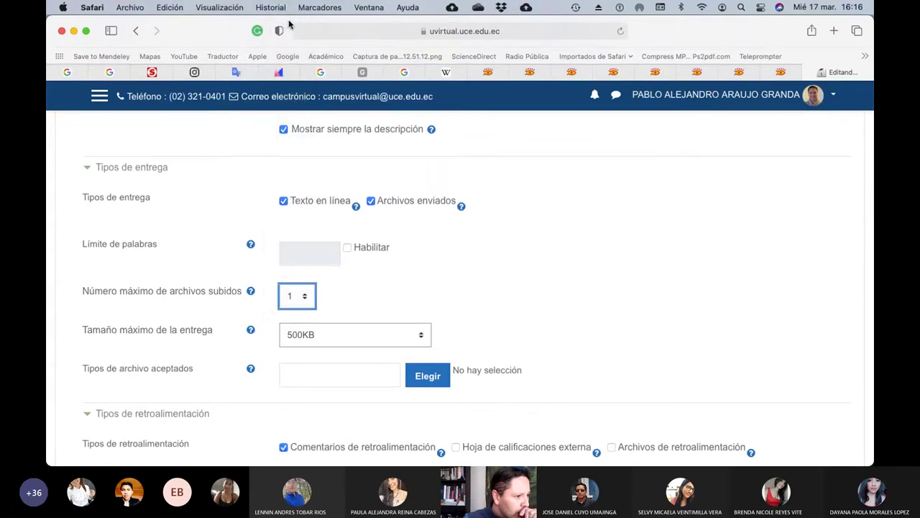
left_click(414, 343)
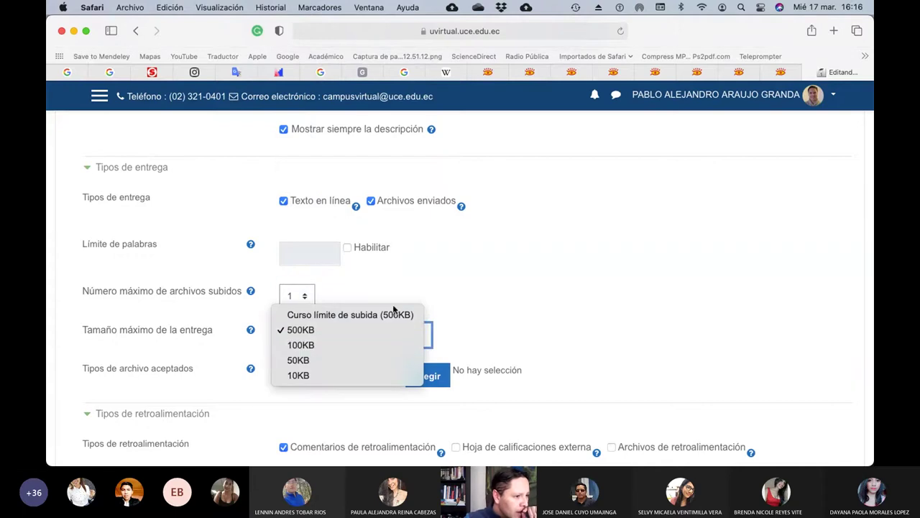
left_click(393, 311)
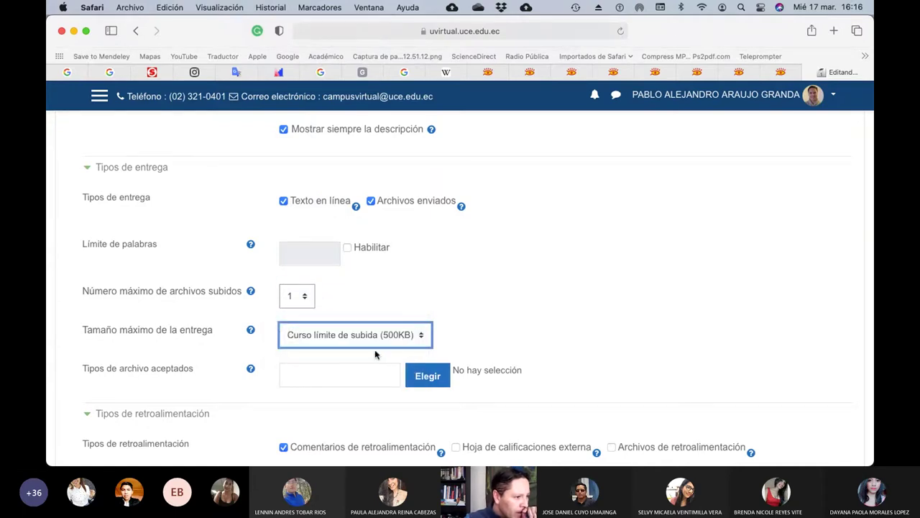
Choose PDF documents (.pdf) as an accepted file type for the submission
scroll(376, 354, "down", 2)
left_click(430, 307)
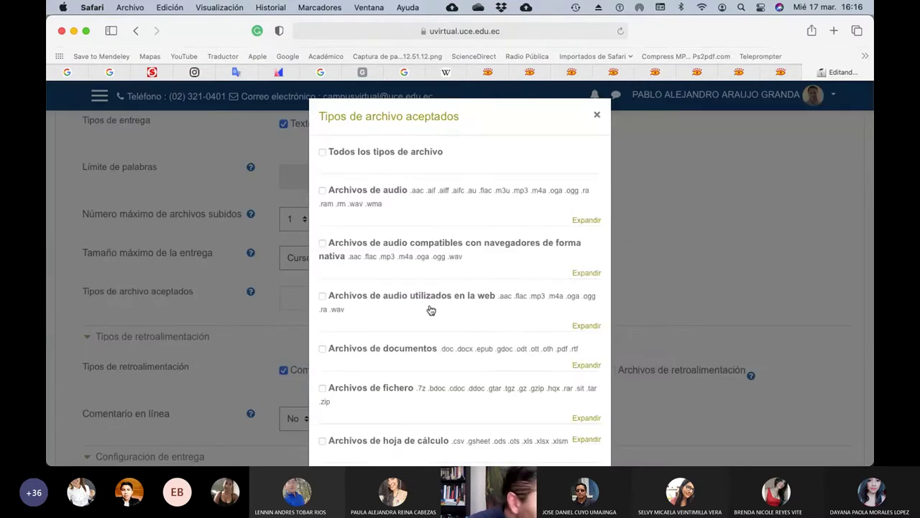
scroll(420, 284, "down", 3)
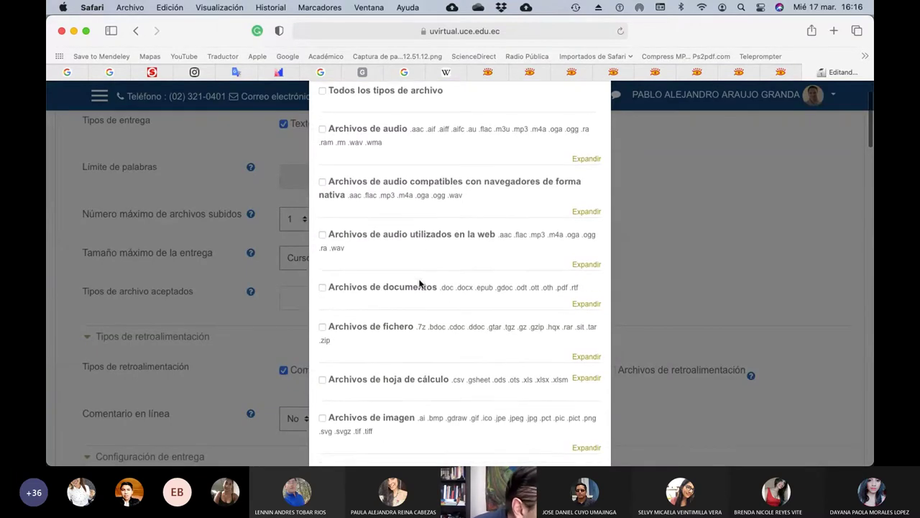
scroll(420, 284, "down", 1)
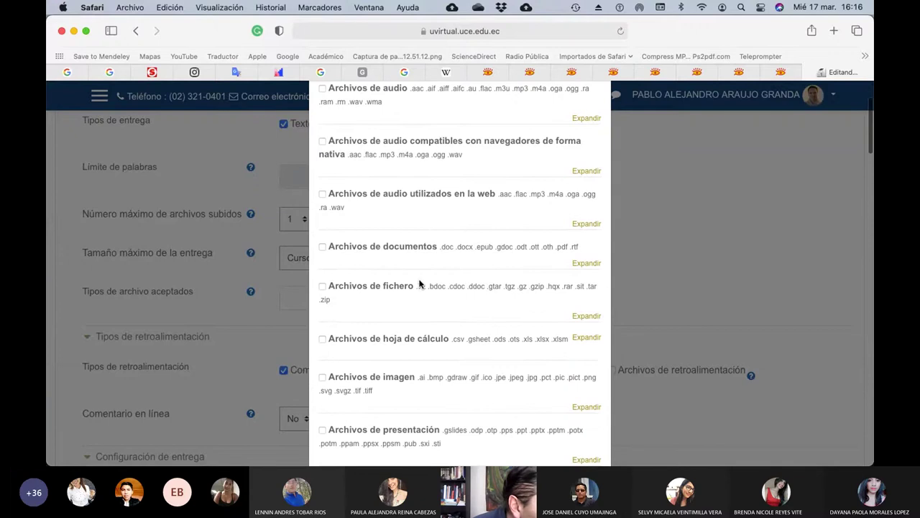
scroll(420, 284, "down", 2)
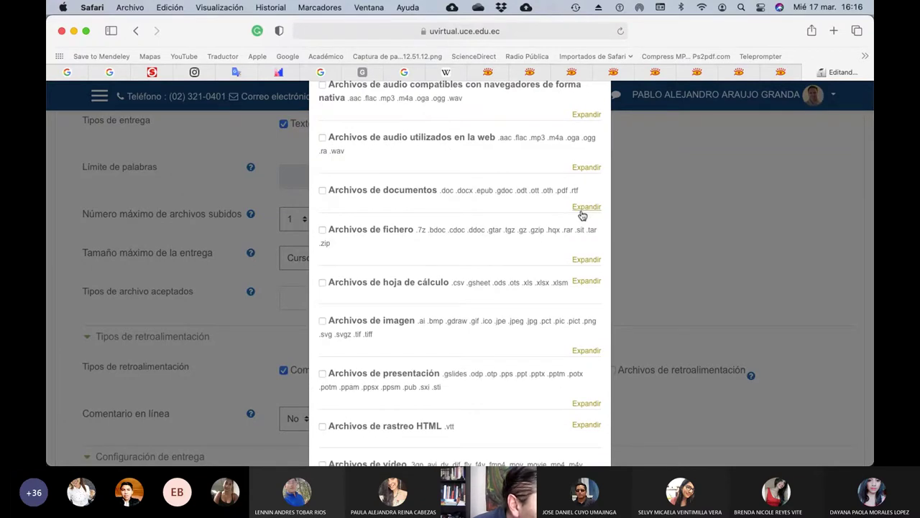
left_click(585, 208)
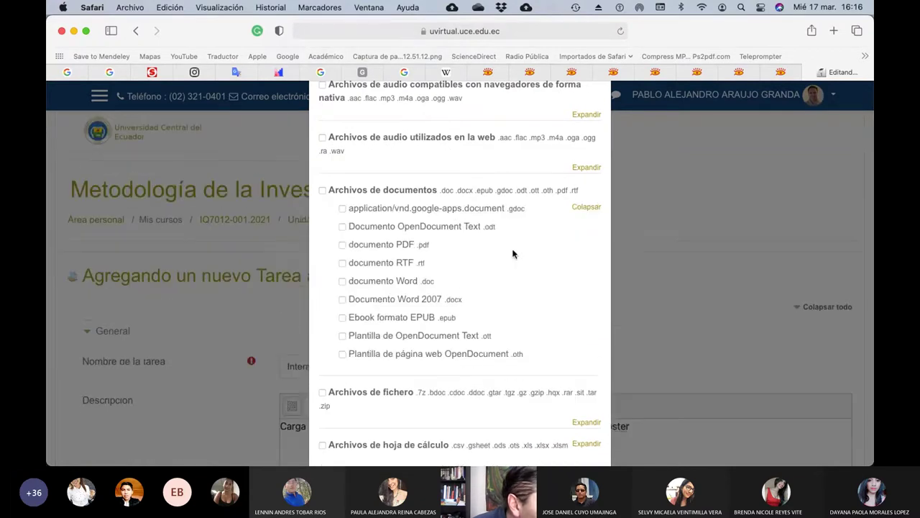
left_click(342, 245)
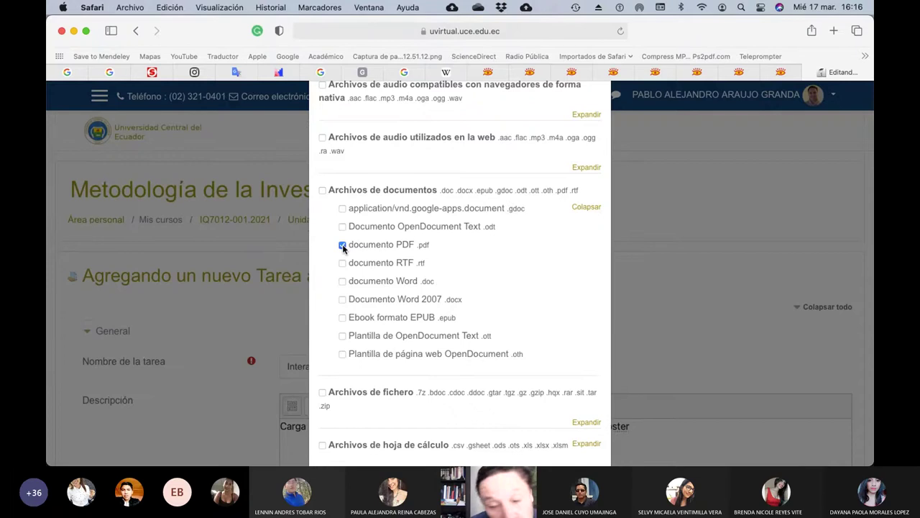
Add the image types .jpe, .jpeg, .jpg and .png to the accepted file types and save the selection
scroll(402, 283, "down", 8)
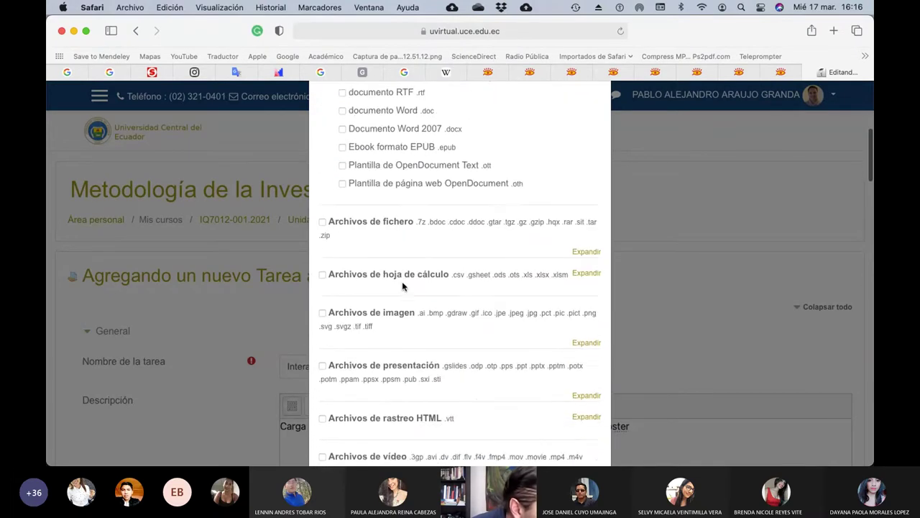
left_click(586, 266)
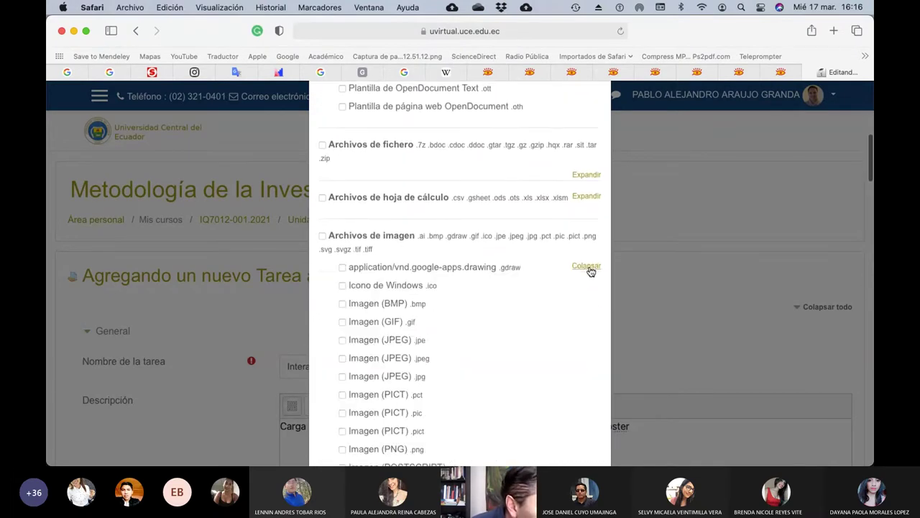
scroll(439, 294, "down", 4)
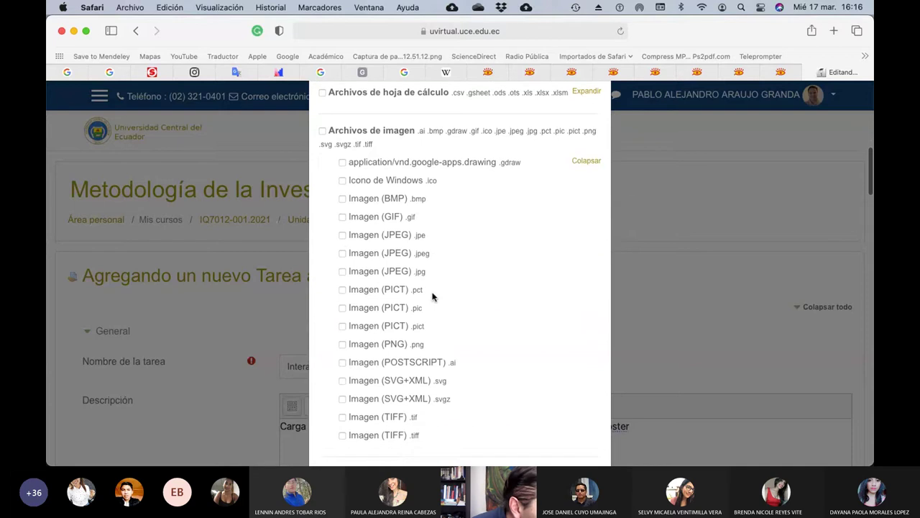
left_click(343, 253)
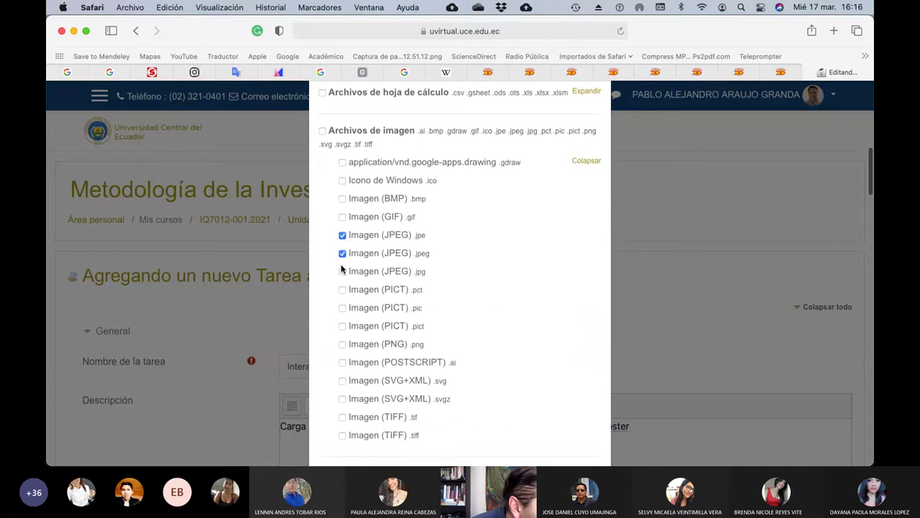
left_click(342, 272)
scroll(458, 325, "down", 3)
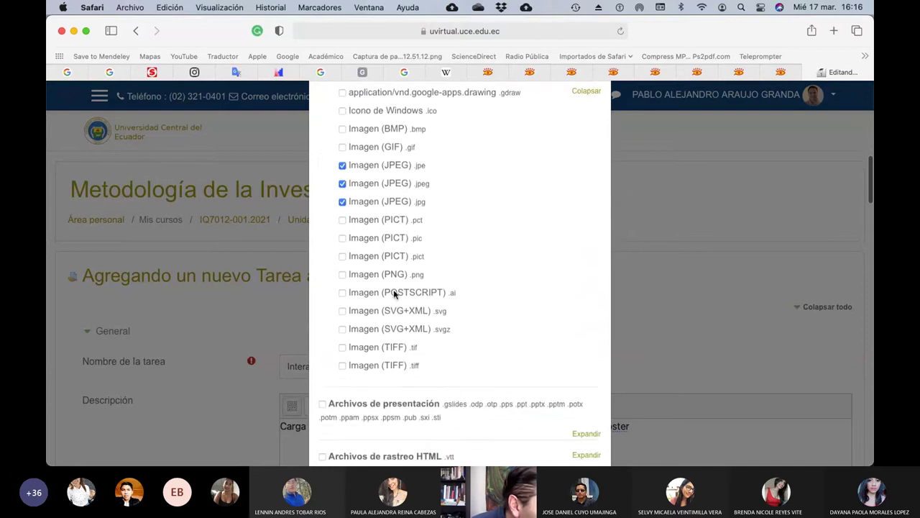
scroll(465, 290, "up", 2)
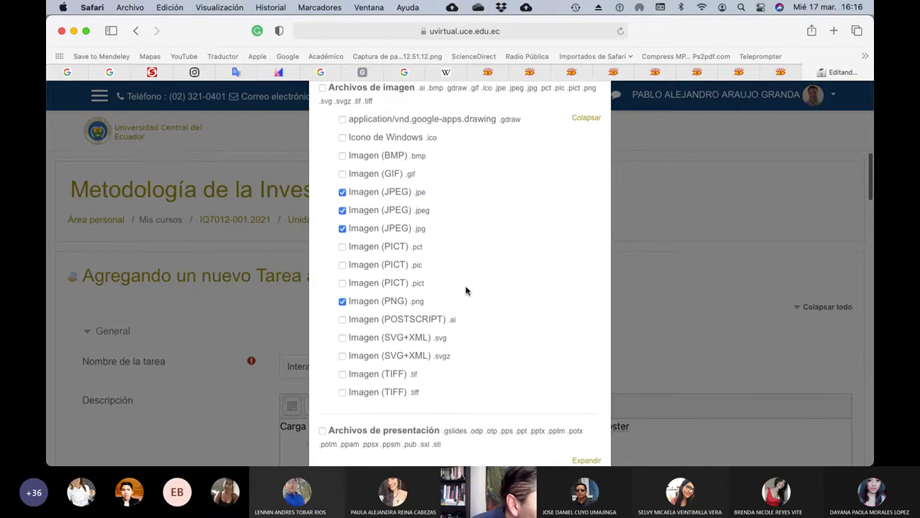
scroll(466, 290, "down", 15)
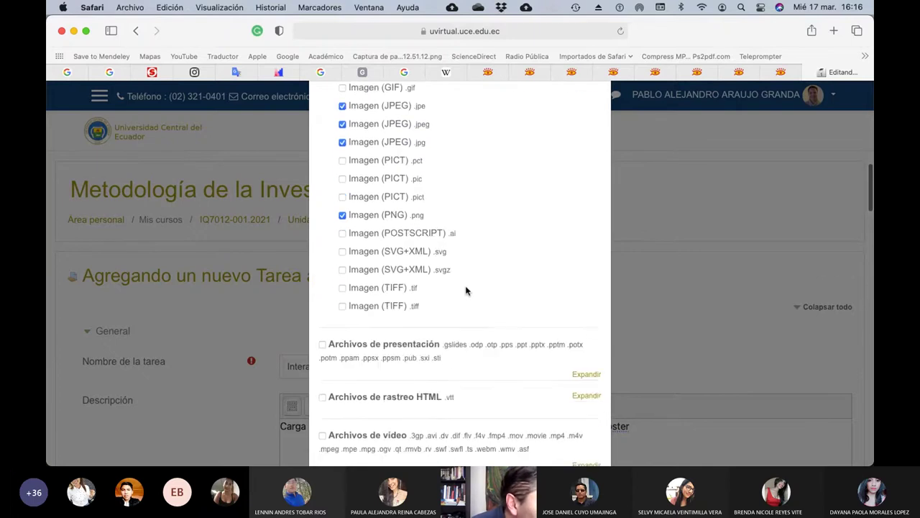
scroll(466, 290, "down", 15)
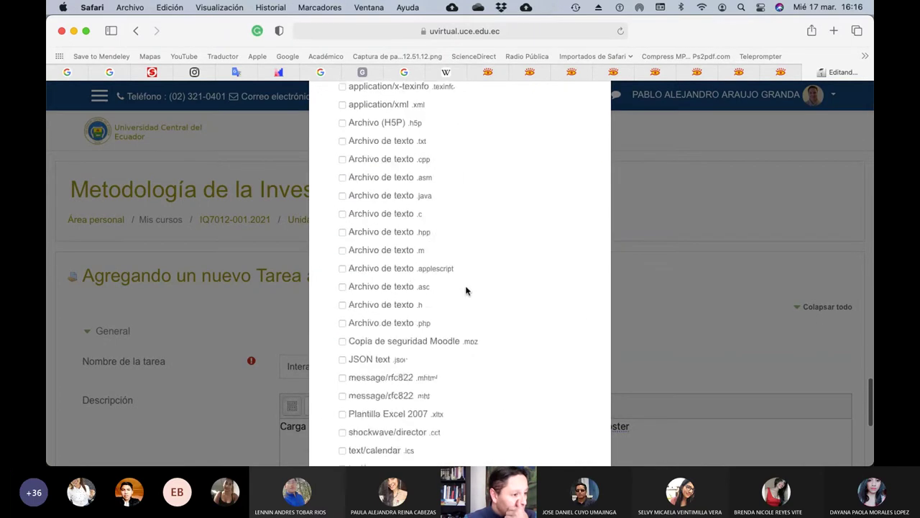
left_click(517, 430)
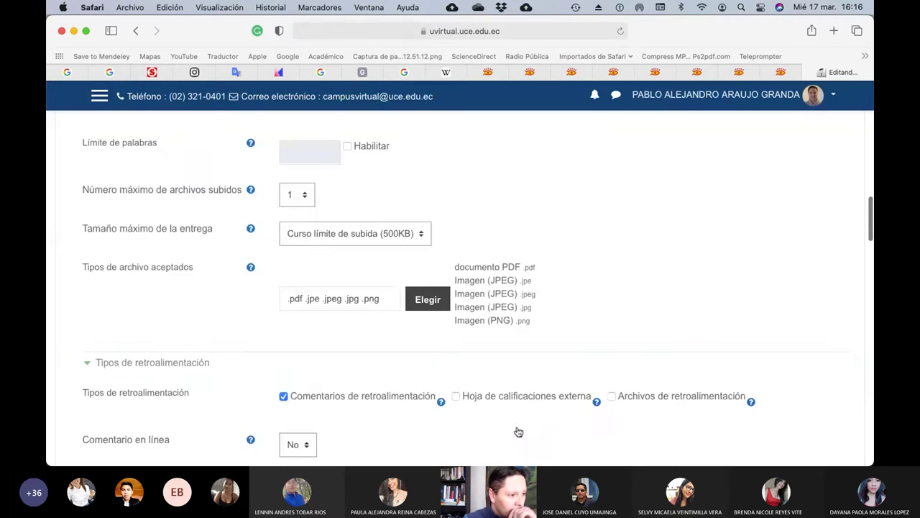
Set inline commenting (Comentario en línea) to Sí in the feedback types
scroll(460, 385, "down", 3)
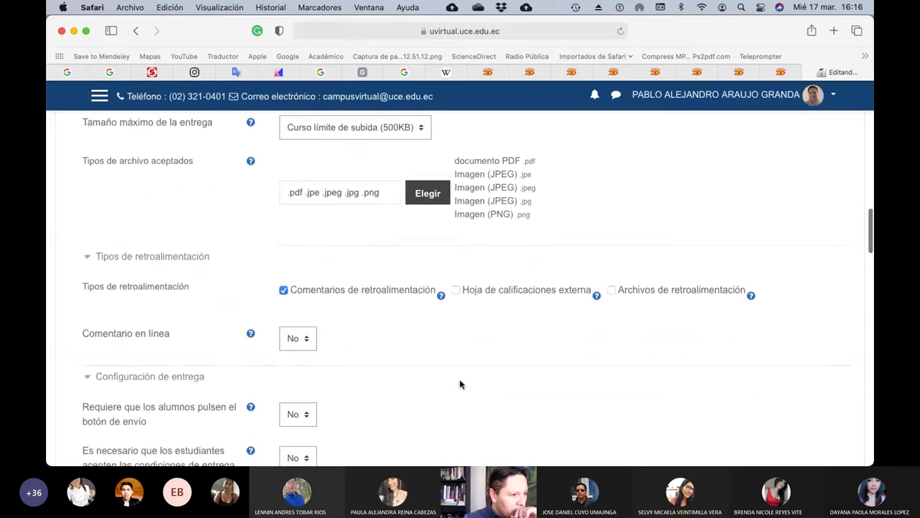
scroll(450, 331, "down", 1)
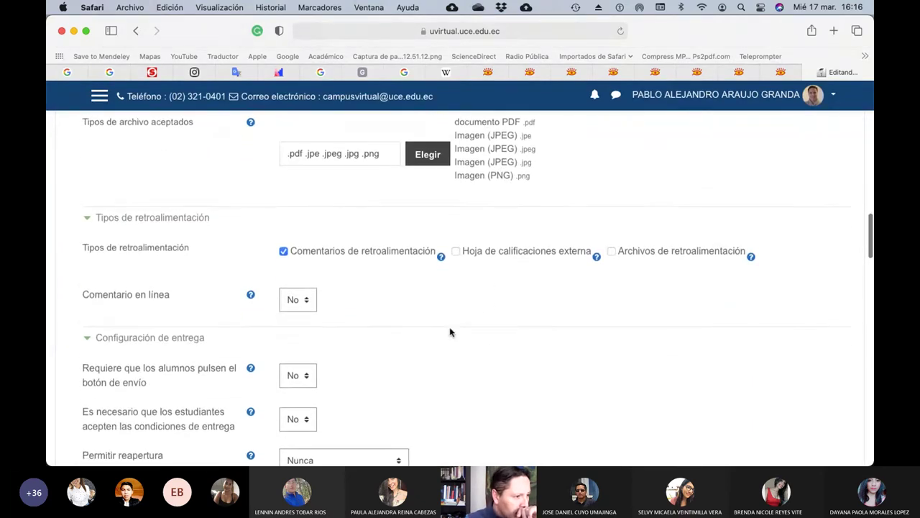
left_click(307, 297)
left_click(306, 304)
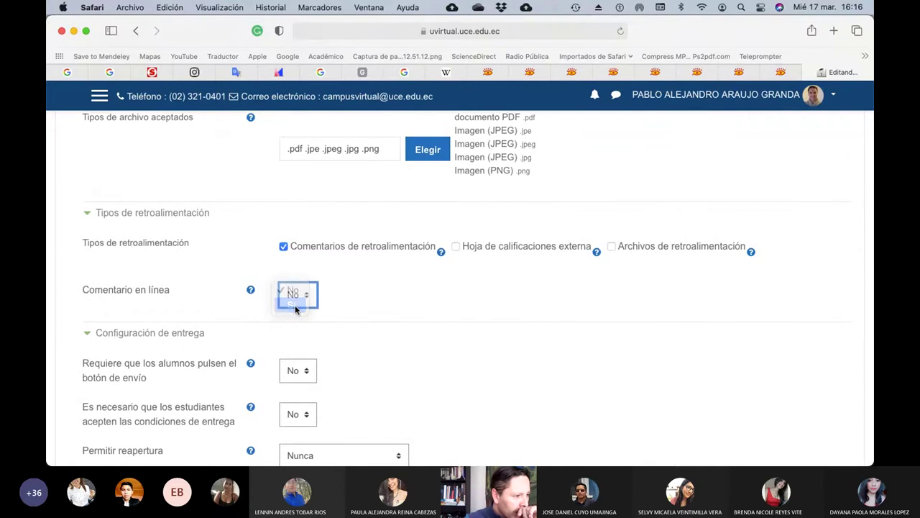
scroll(357, 303, "down", 2)
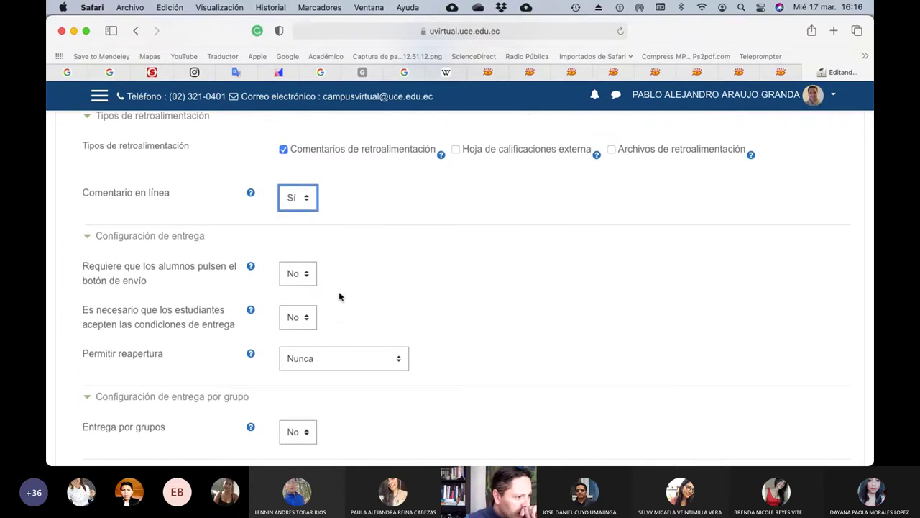
Set the requirement that students use the submit button to Sí and the maximum score (Puntuación máxima) to 20
left_click(307, 279)
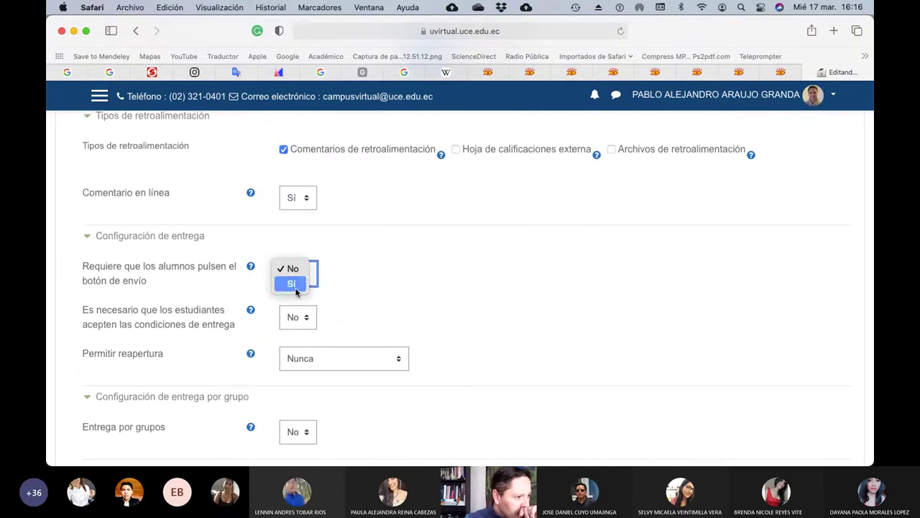
left_click(297, 285)
scroll(413, 296, "down", 5)
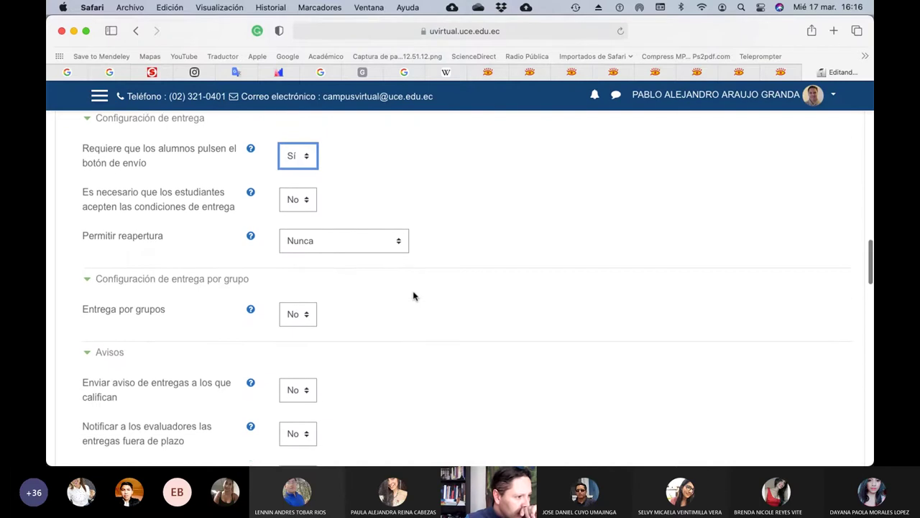
scroll(413, 296, "down", 3)
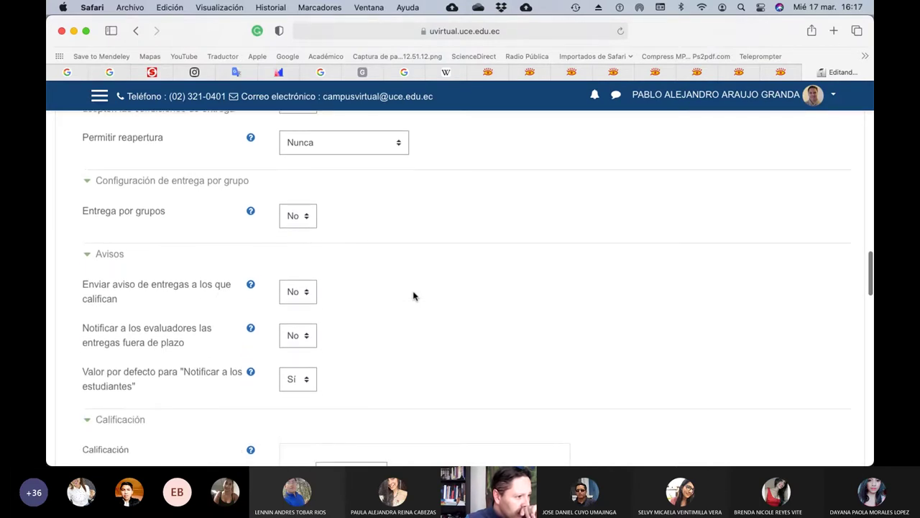
scroll(413, 295, "down", 4)
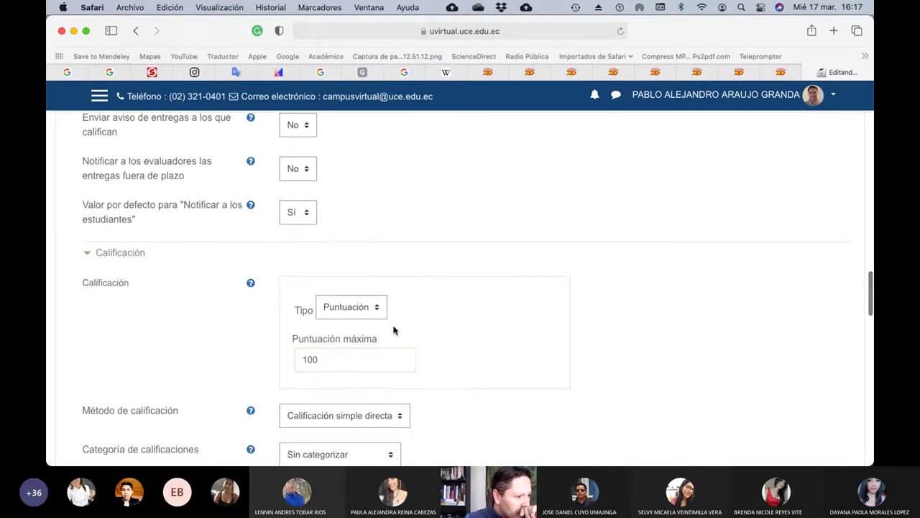
left_click(347, 359)
key("BackSpace")
key("BackSpace")
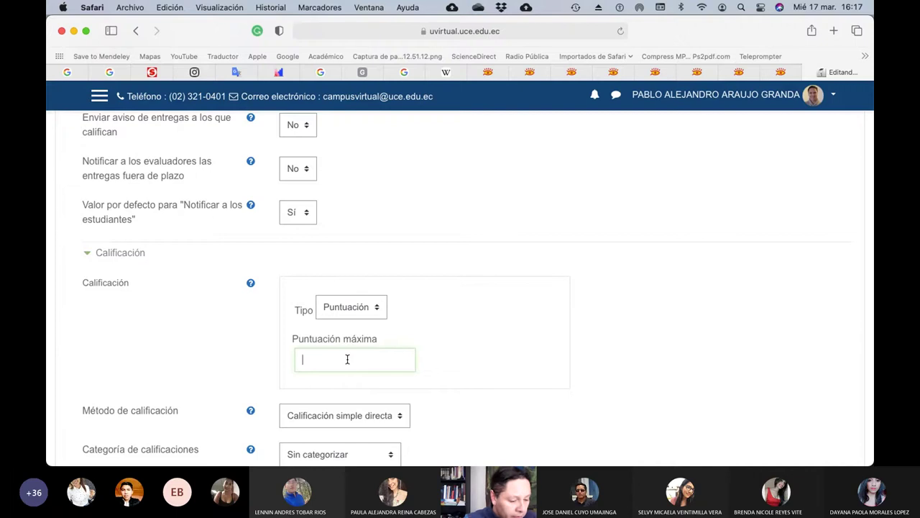
Set the grading method (Método de calificación) to Rúbrica
scroll(347, 358, "down", 1)
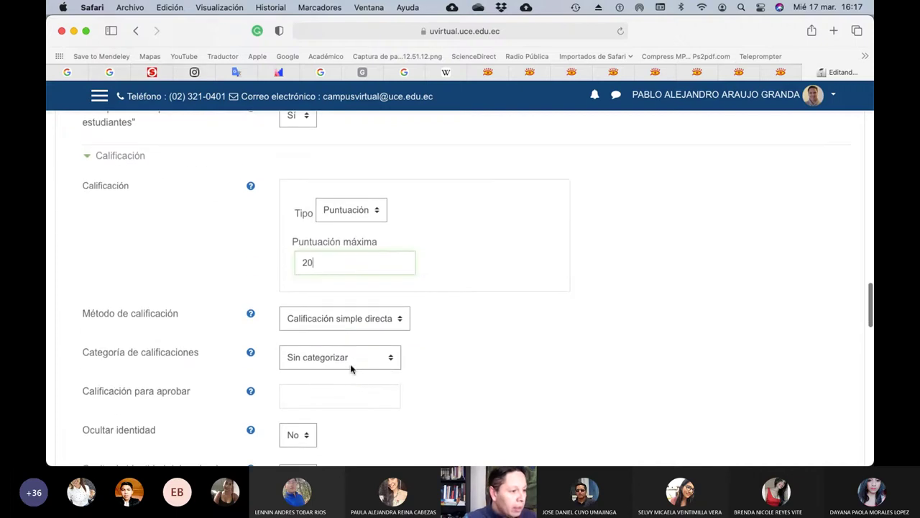
left_click(381, 324)
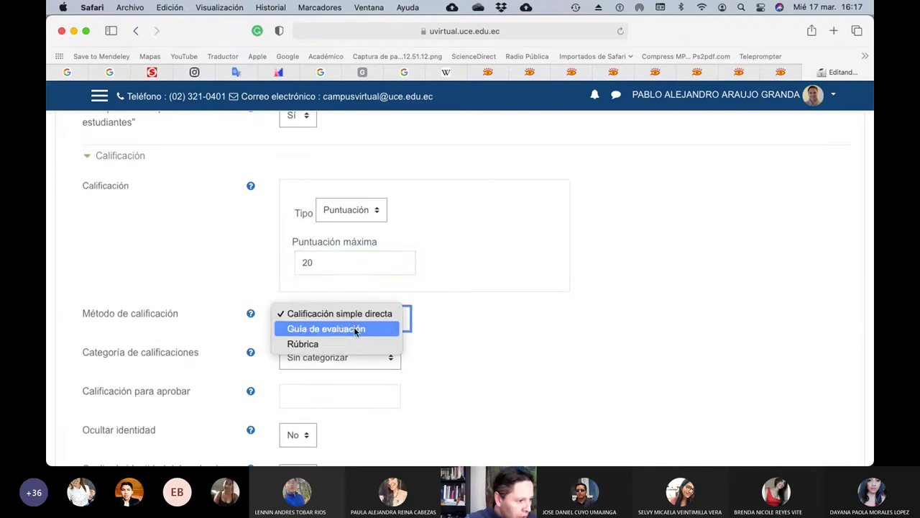
key("Escape")
key("r")
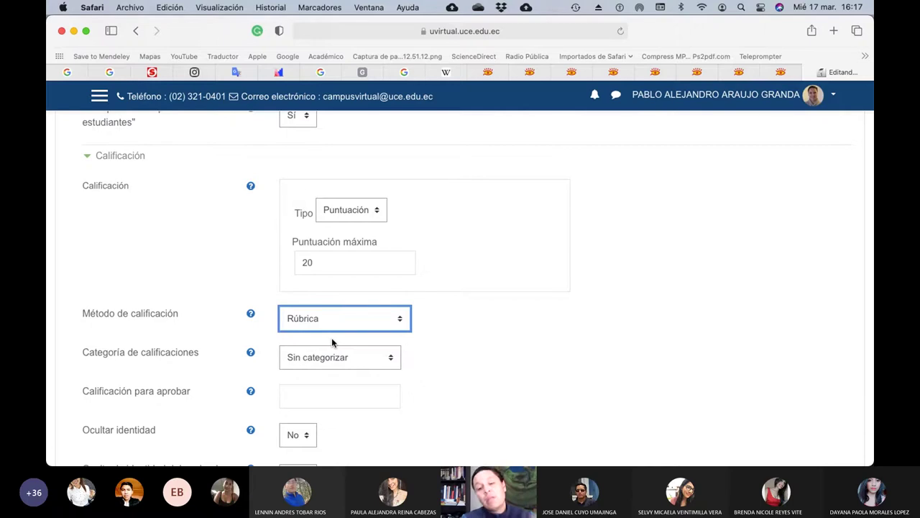
Assign the grade category Trabajos Individuales and set the passing grade (Calificación para aprobar) to 14
scroll(331, 337, "down", 3)
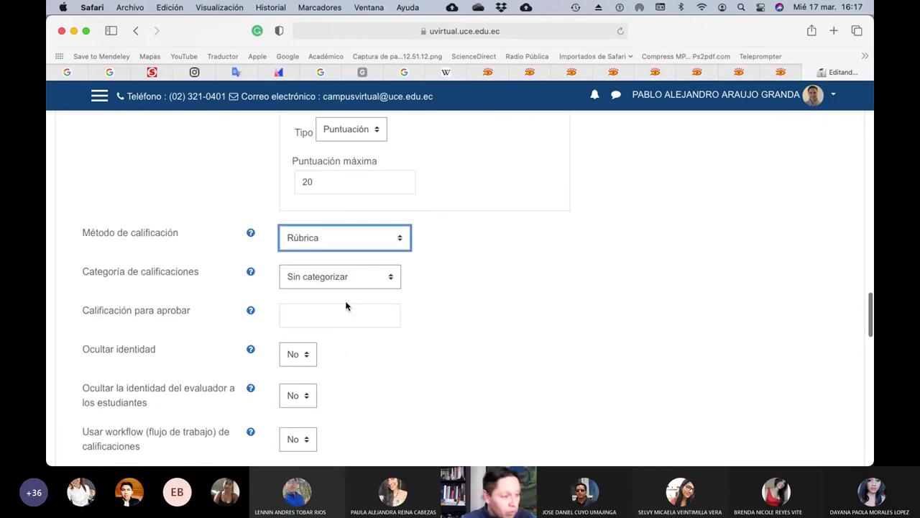
left_click(383, 281)
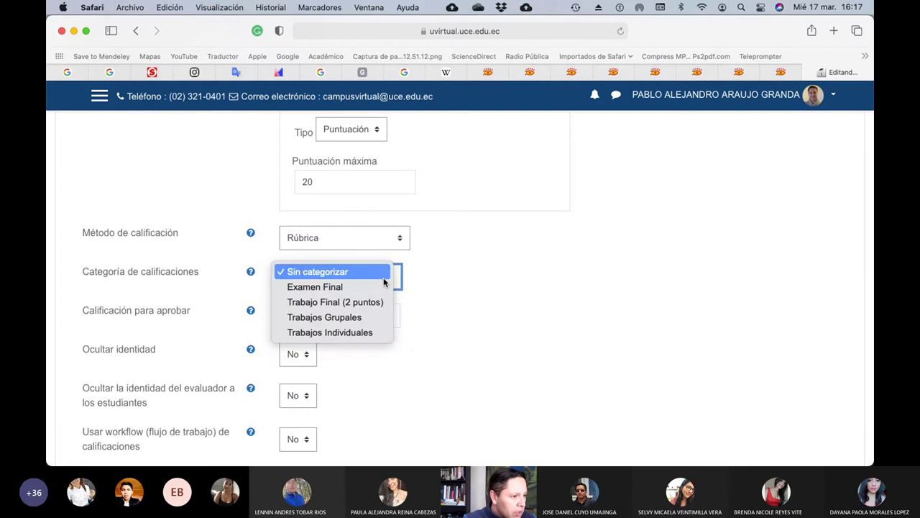
left_click(365, 332)
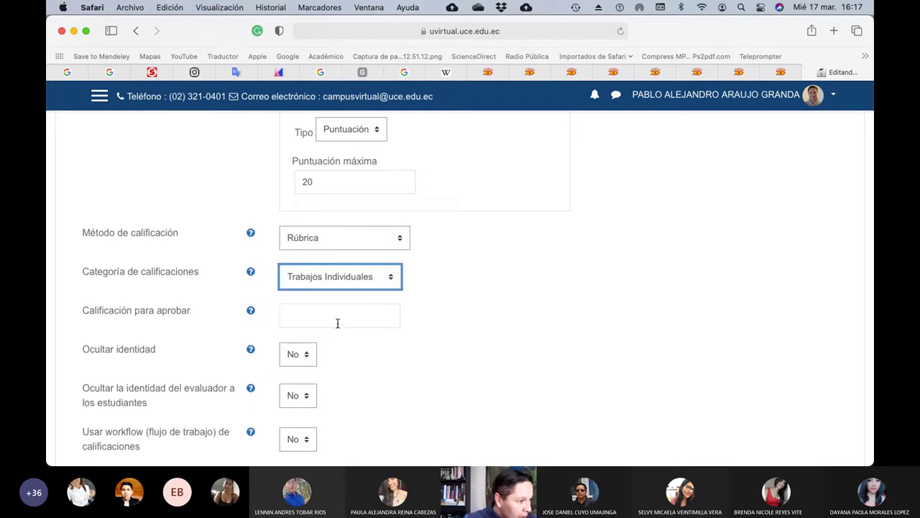
left_click(335, 321)
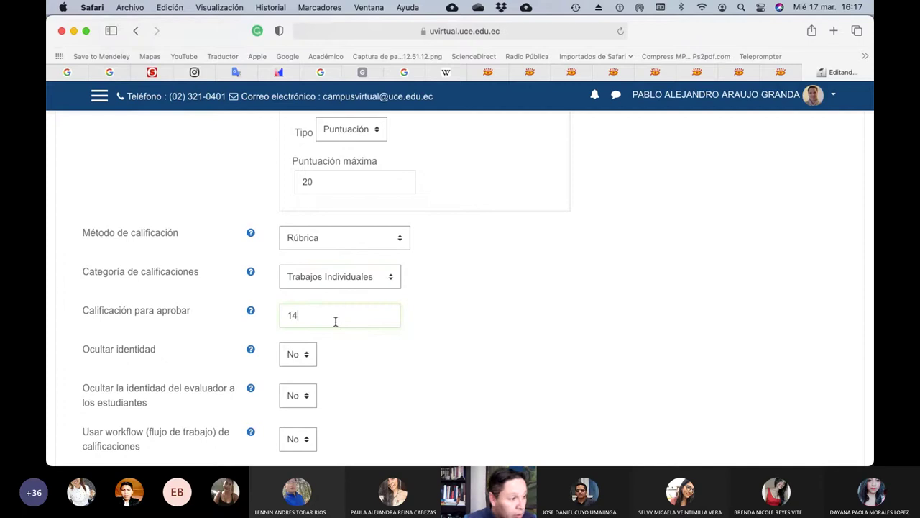
Keep Paralelo 1 as the grouping, save the assignment and return to the course
scroll(335, 321, "down", 10)
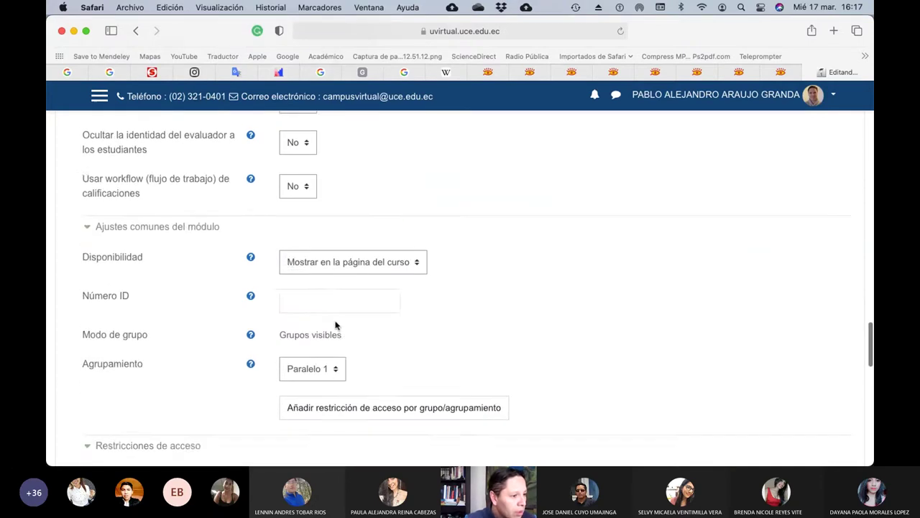
scroll(335, 325, "down", 3)
left_click(325, 281)
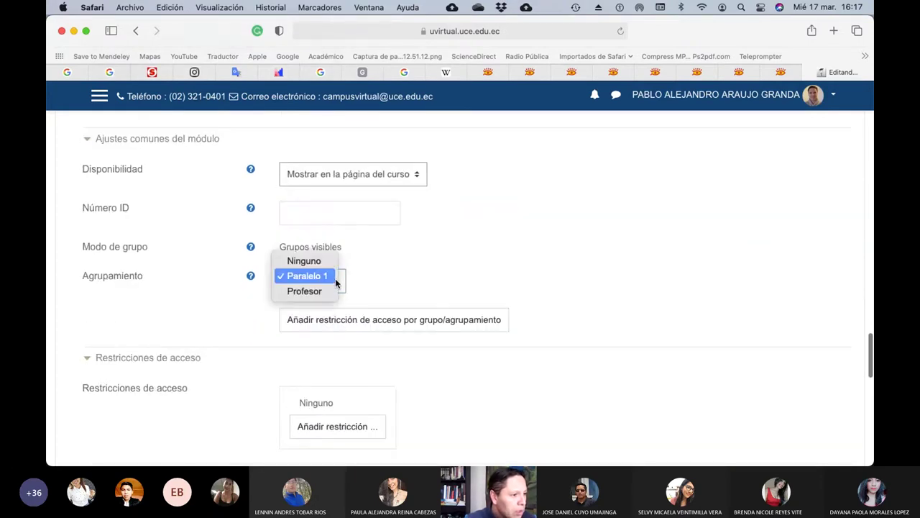
left_click(335, 281)
scroll(404, 286, "down", 20)
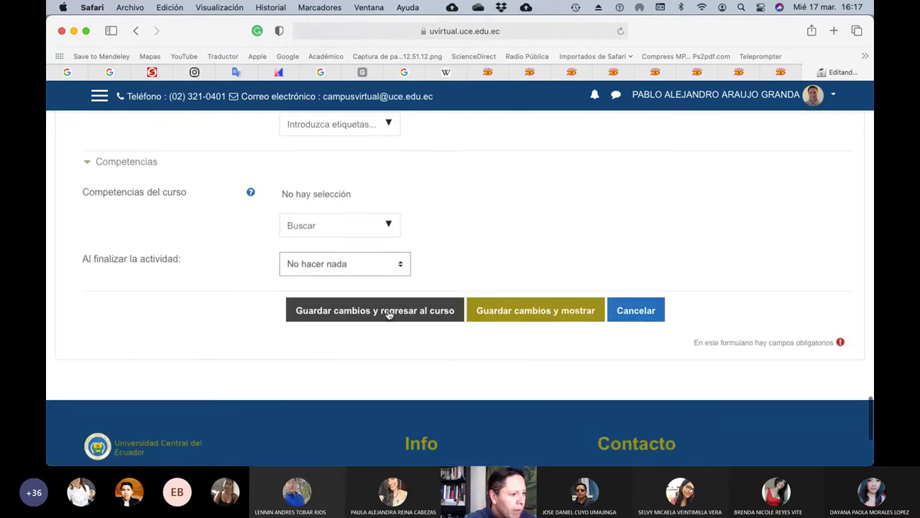
left_click(388, 310)
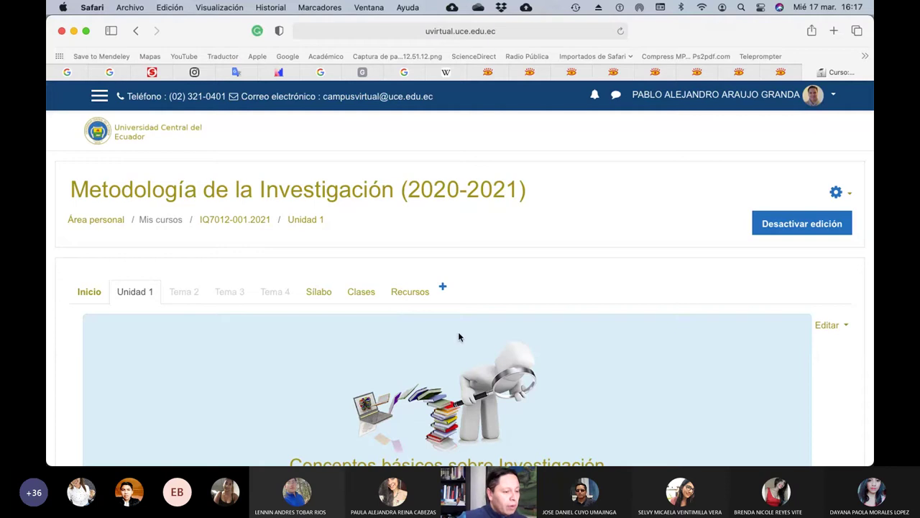
Move the Interacciones del póster assignment up into Actividades, between Poster de Difusión Científica and Metodología al revés
scroll(458, 336, "down", 15)
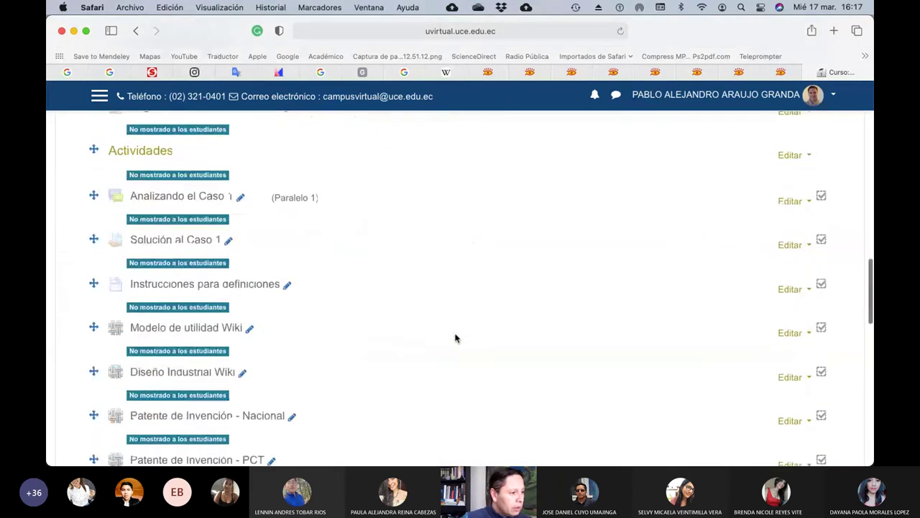
scroll(455, 336, "down", 10)
scroll(455, 335, "up", 5)
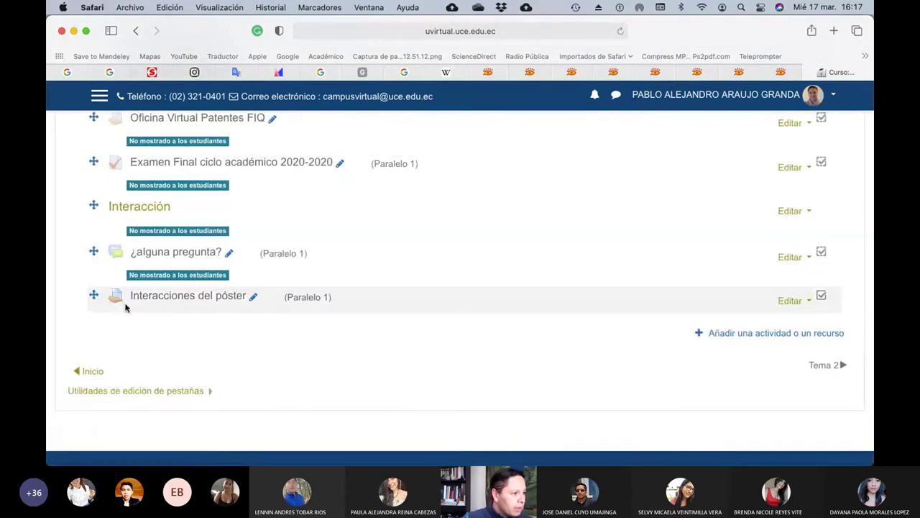
left_click_drag(91, 257, 98, 115)
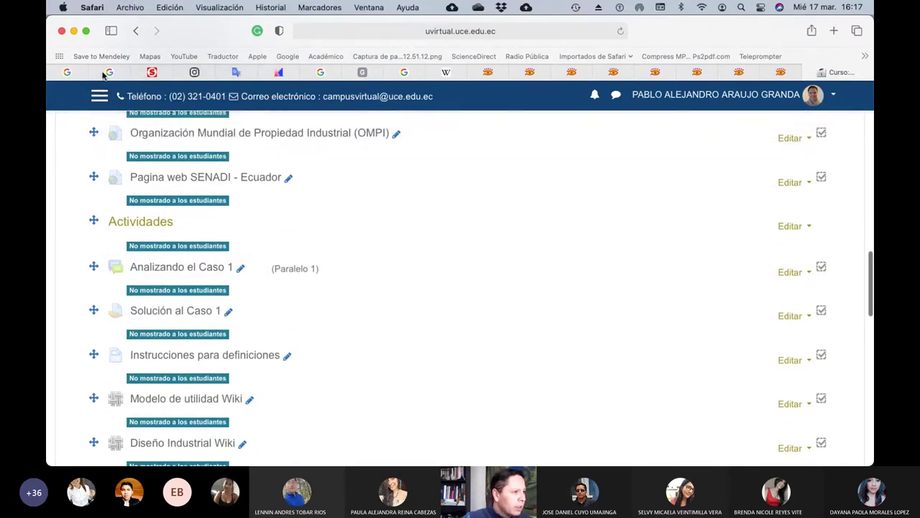
left_click_drag(105, 75, 97, 259)
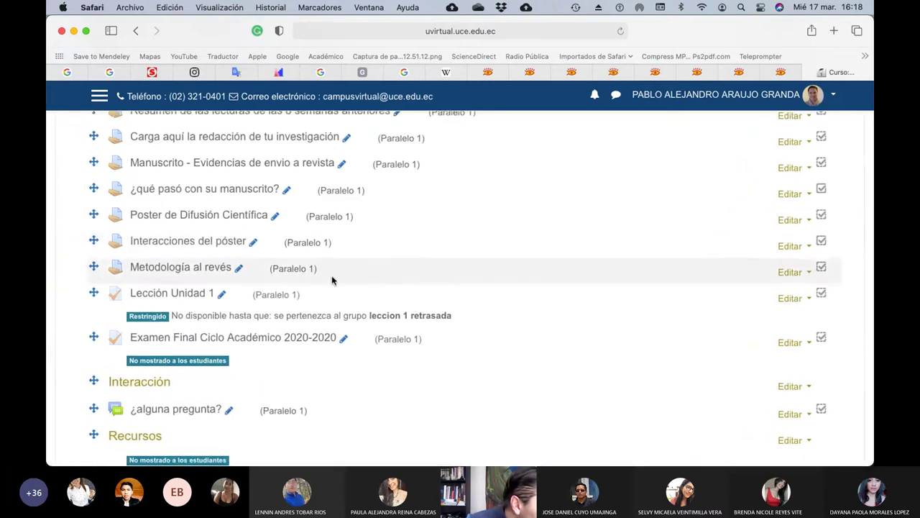
Turn off course editing and view the Actividades list of Unidad 1
scroll(539, 281, "up", 10)
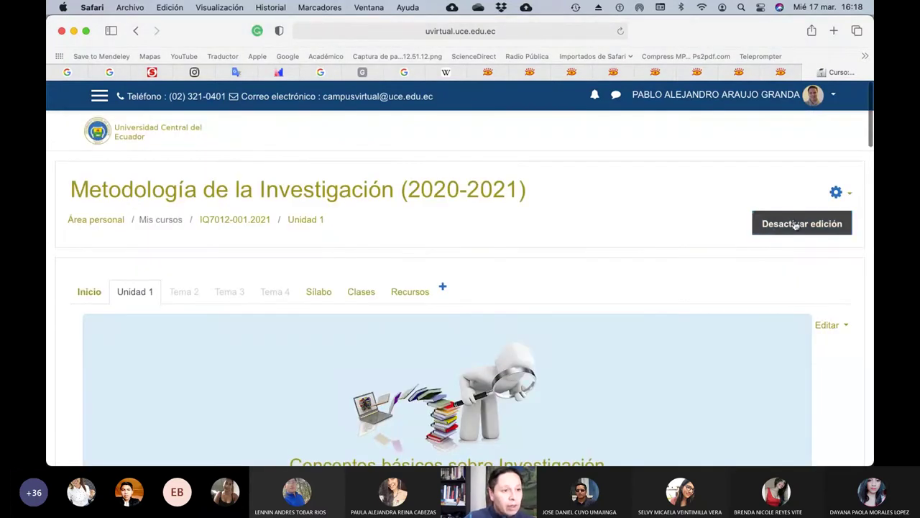
left_click(796, 226)
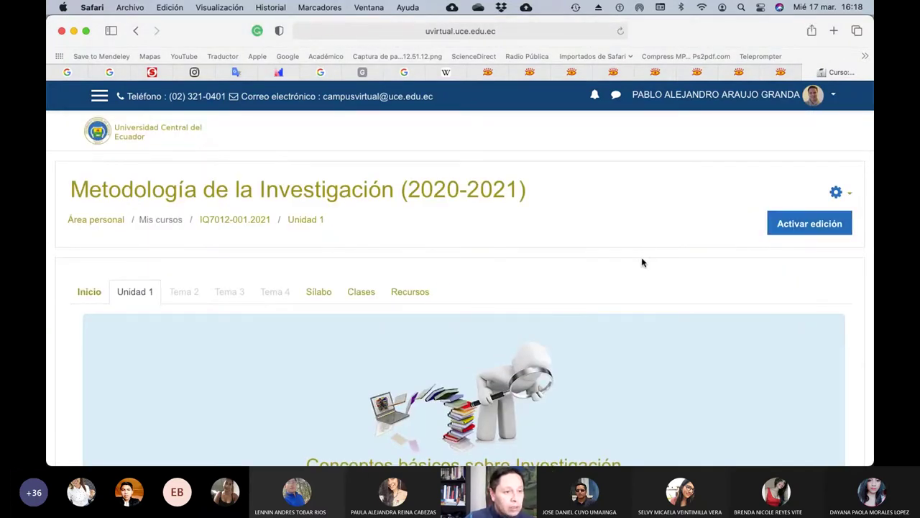
scroll(642, 263, "down", 10)
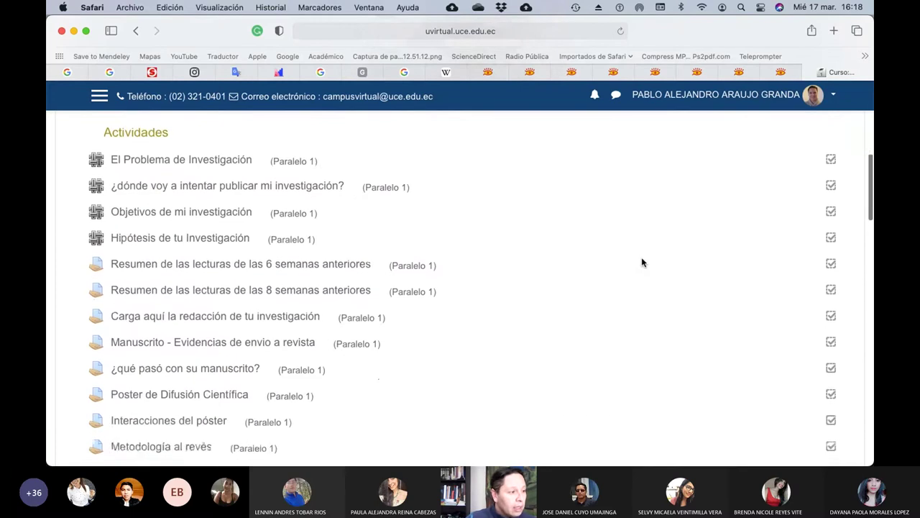
Try to open the address twiiter.com in the current tab
left_click(476, 30)
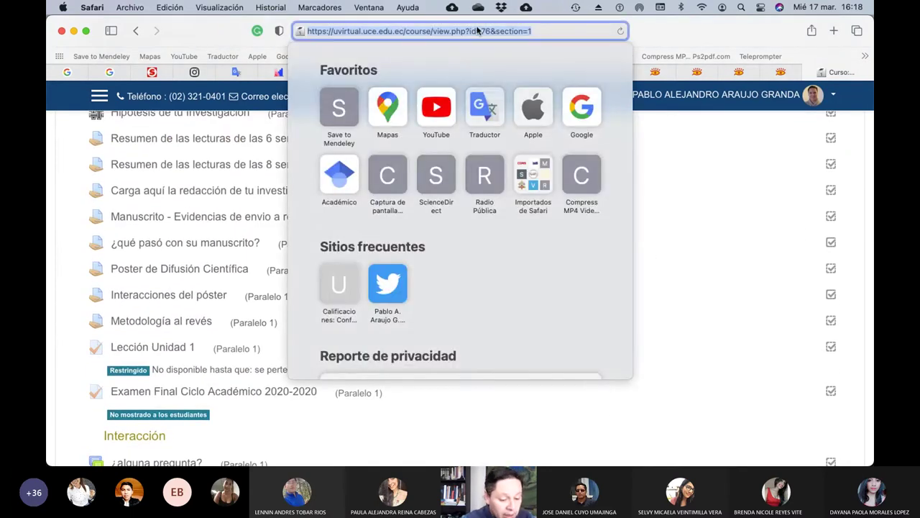
type("twii")
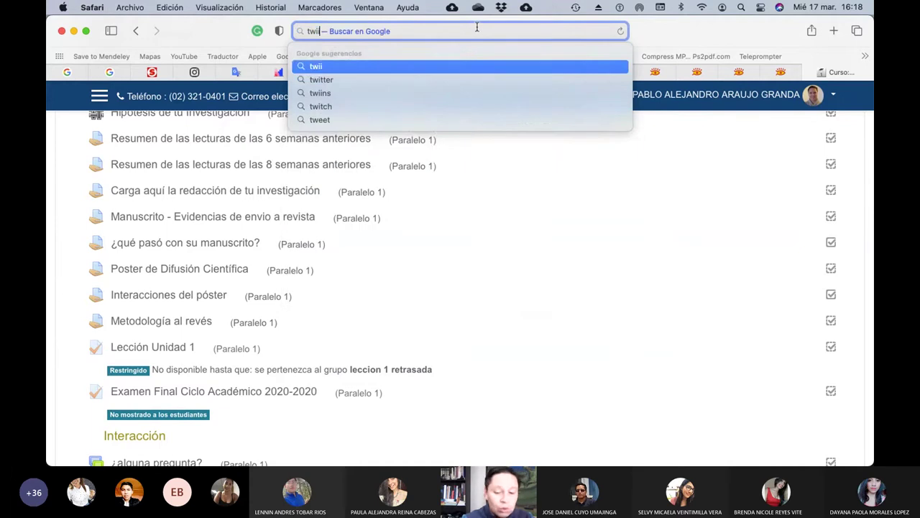
key("Escape")
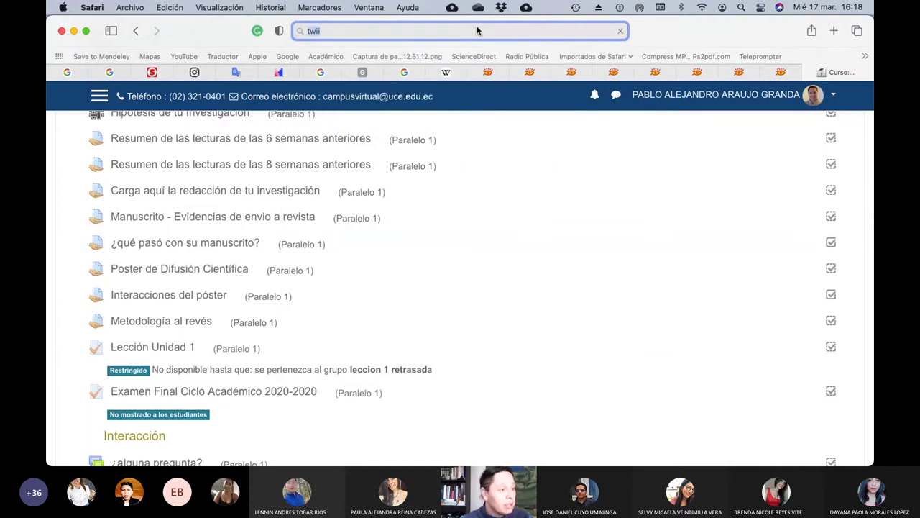
left_click(366, 33)
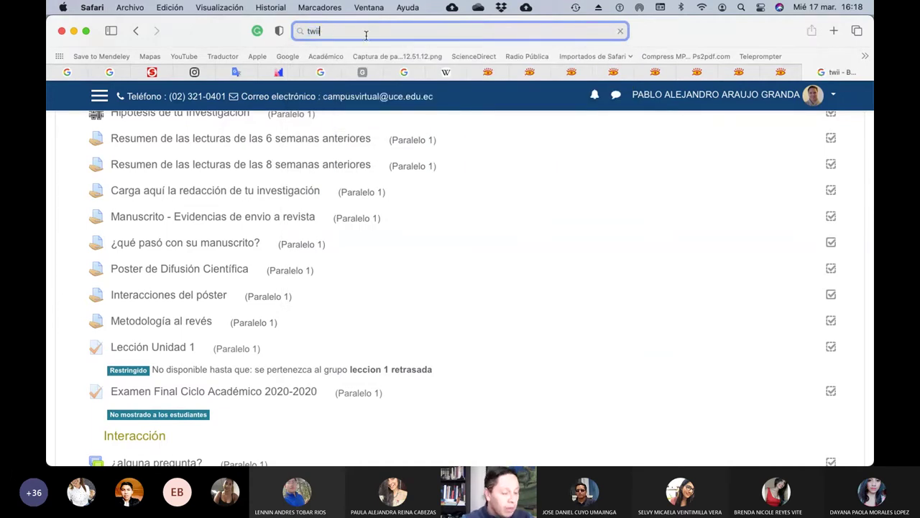
type("ter.c")
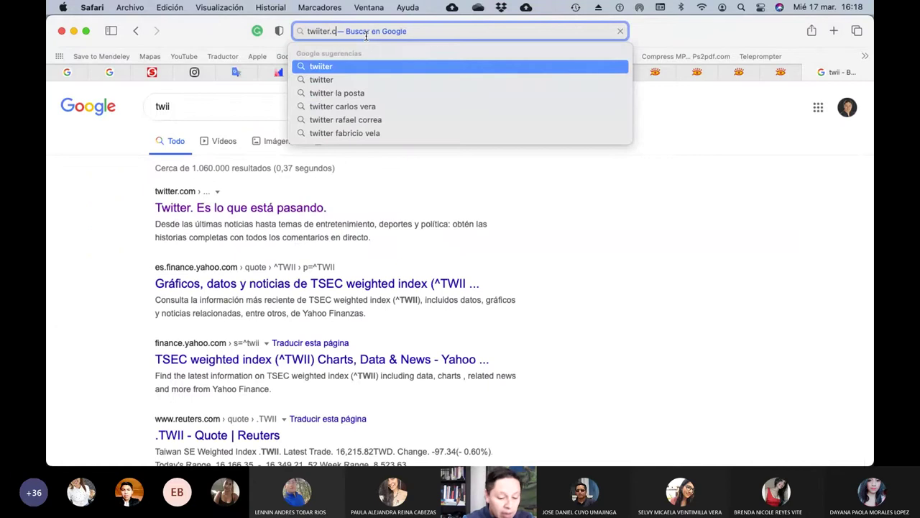
type("om")
key("Return")
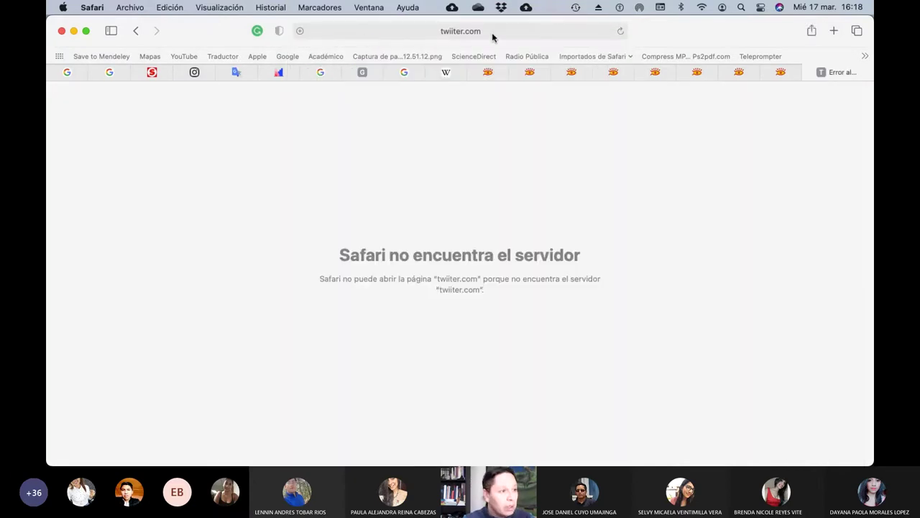
Switch to Twitter by opening twitter.com in the current tab
left_click(508, 31)
key("BackSpace")
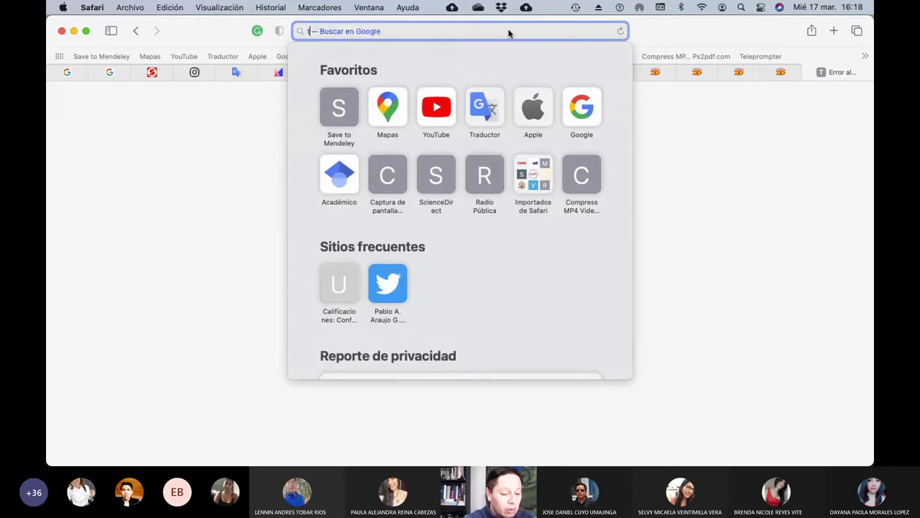
type("tw")
key("Return")
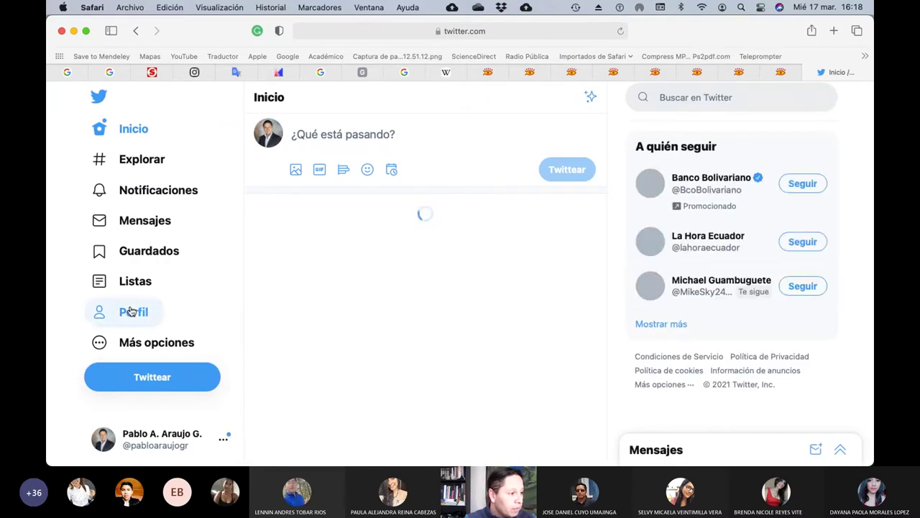
Open the analytics of the profile's own 16 March tweet quoting the La Hora Ecuador video
left_click(131, 311)
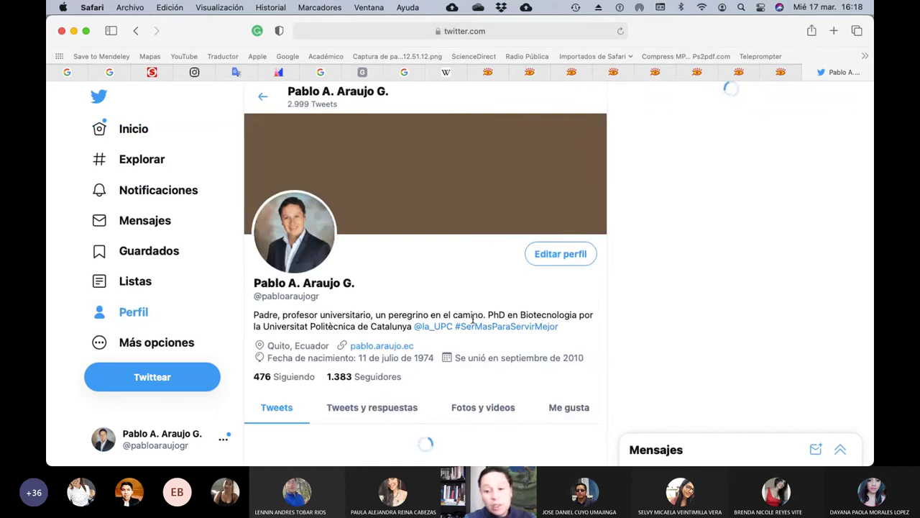
scroll(473, 318, "down", 5)
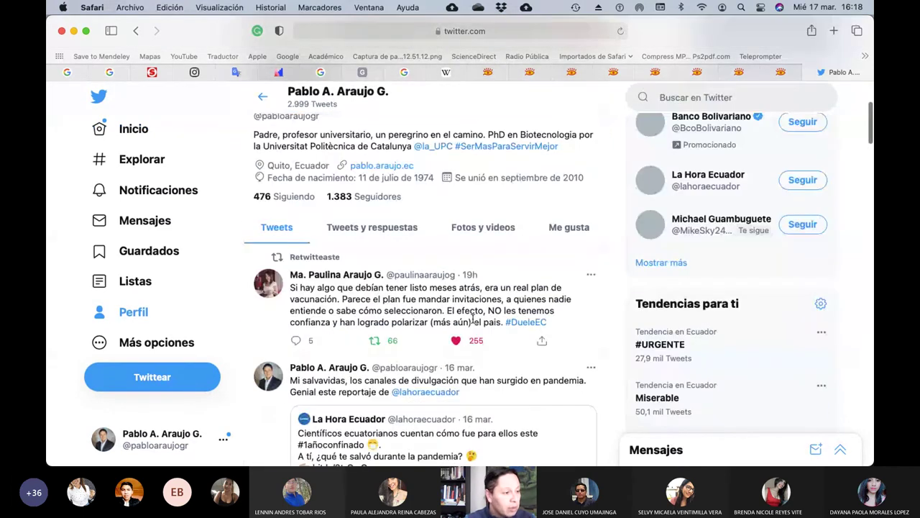
scroll(473, 319, "down", 5)
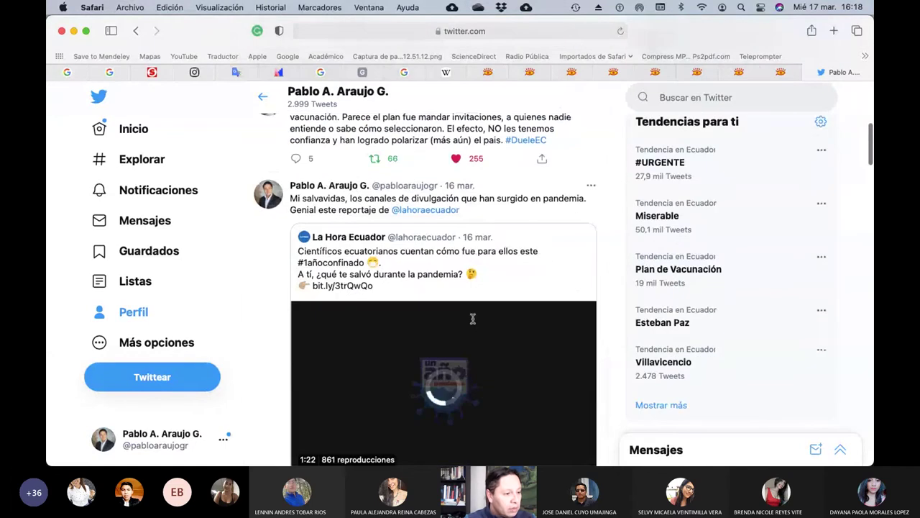
scroll(473, 318, "down", 3)
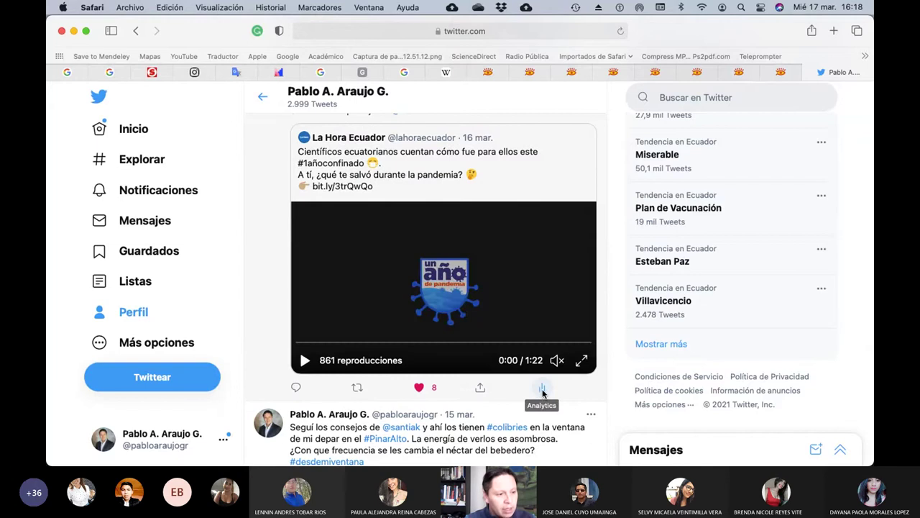
left_click(542, 389)
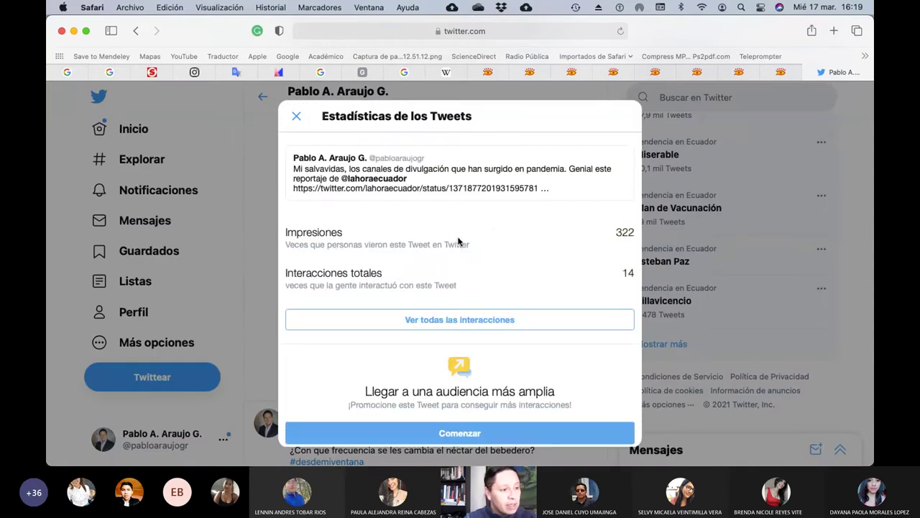
Expand all interactions in the tweet's statistics, review the breakdown by interaction type, and close the statistics
left_click(453, 325)
scroll(452, 325, "down", 1)
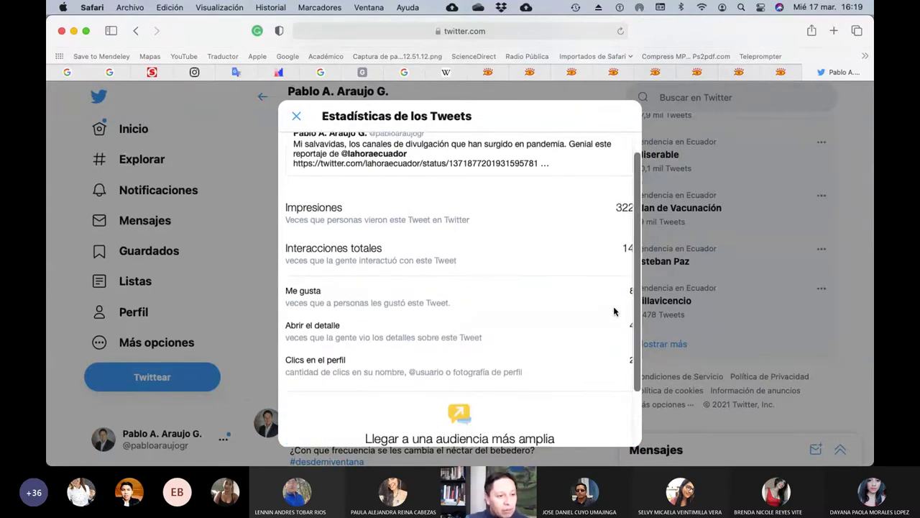
scroll(407, 242, "up", 2)
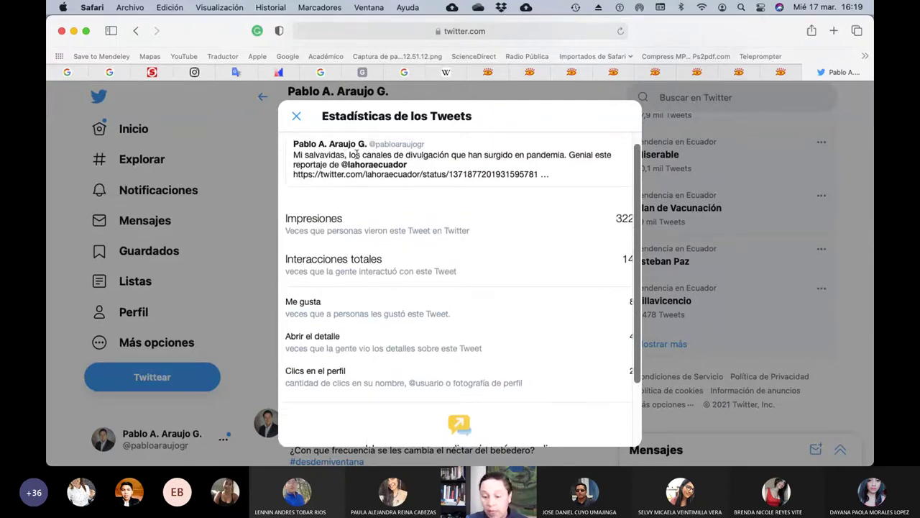
scroll(358, 172, "down", 1)
scroll(359, 190, "up", 2)
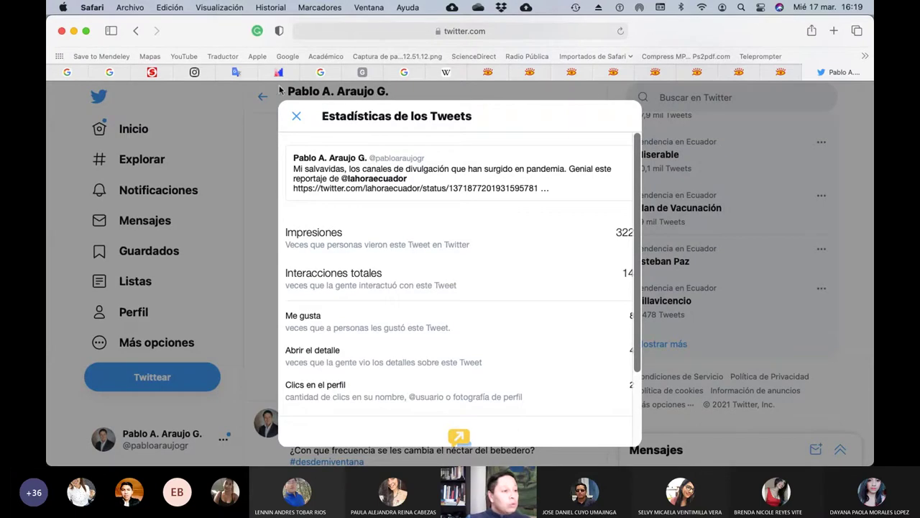
left_click(297, 122)
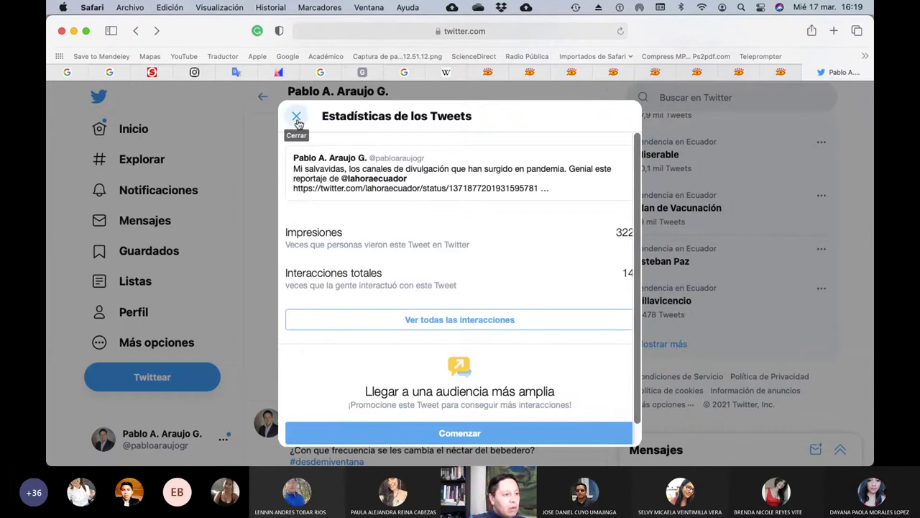
left_click(297, 118)
Switch to the Moodle campus by loading uvirtual.uce.edu.ec in the current tab
left_click(533, 31)
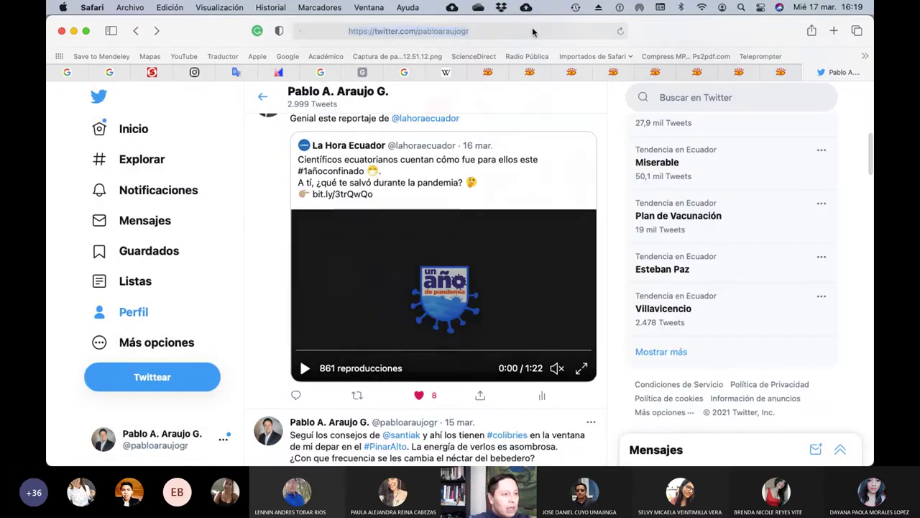
key("BackSpace")
type("uvirtual.uce.edu.ec")
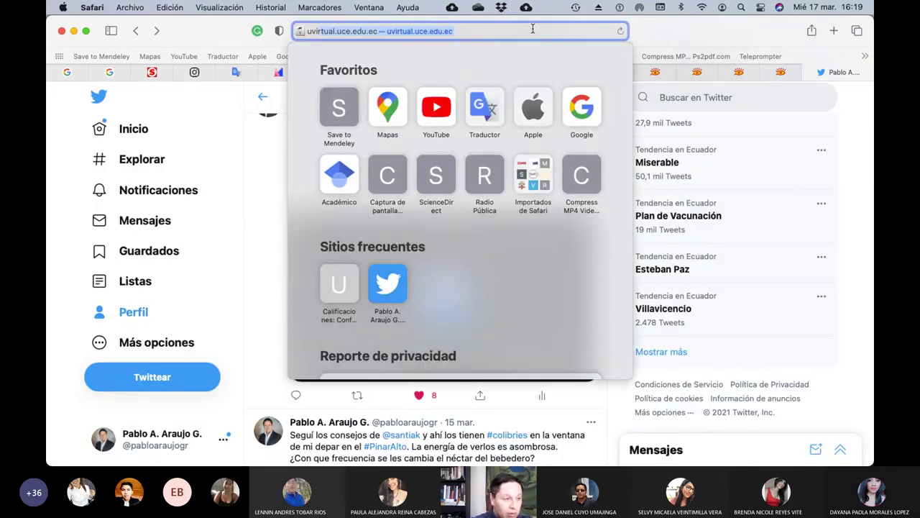
key("Return")
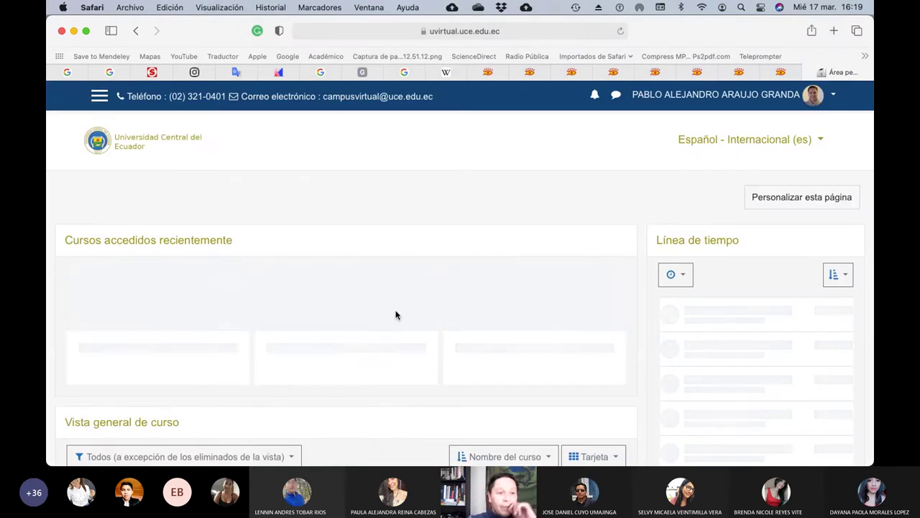
Enter the Metodología de la Investigación course and open the Interacciones del póster assignment in Unidad 1
scroll(406, 322, "down", 3)
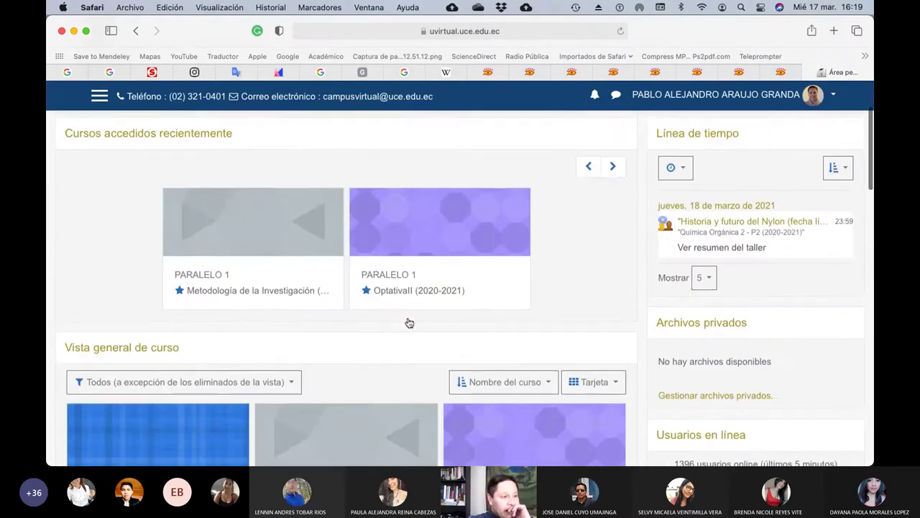
left_click(293, 290)
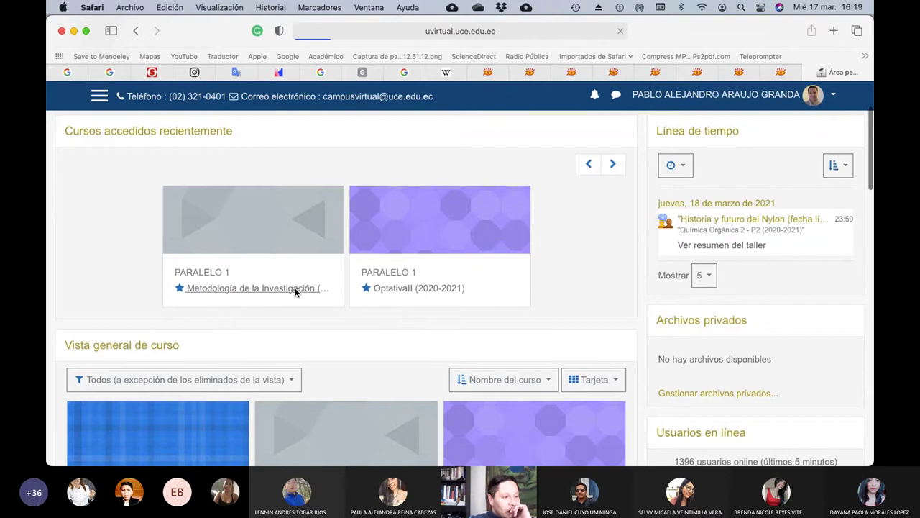
scroll(288, 319, "down", 8)
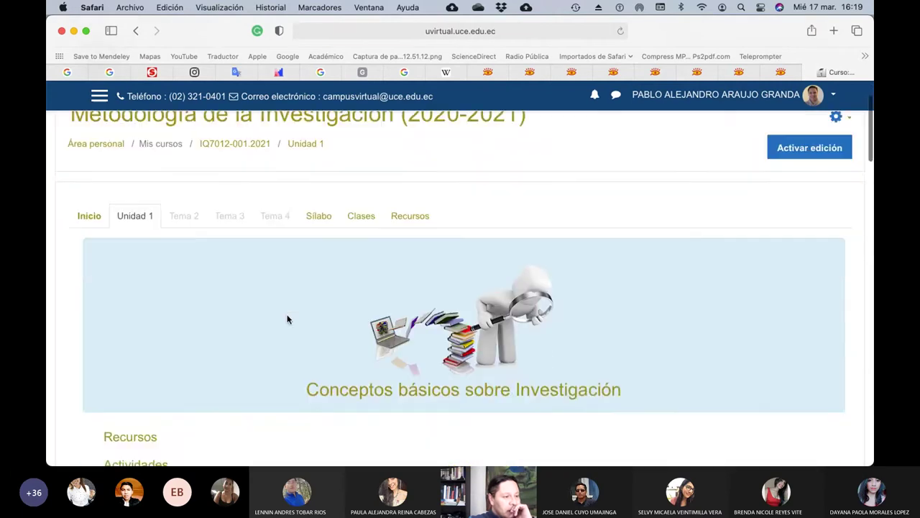
scroll(288, 318, "down", 5)
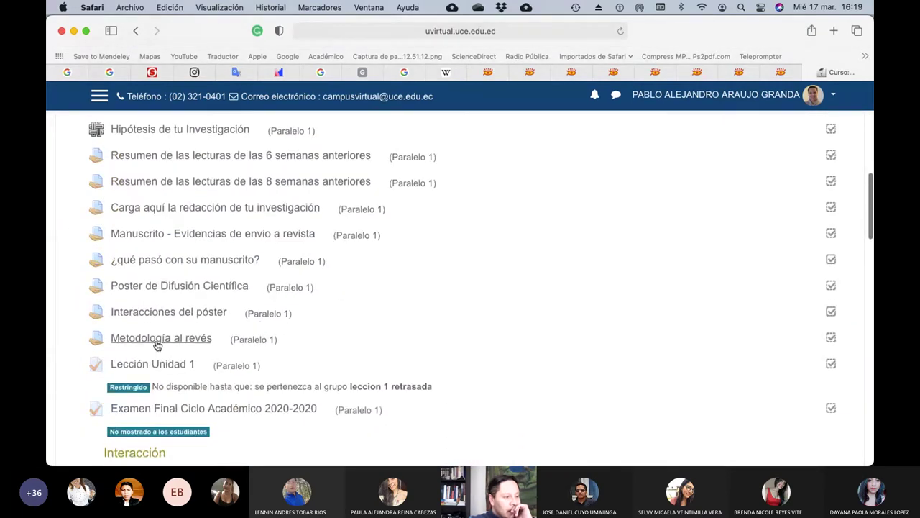
left_click(161, 312)
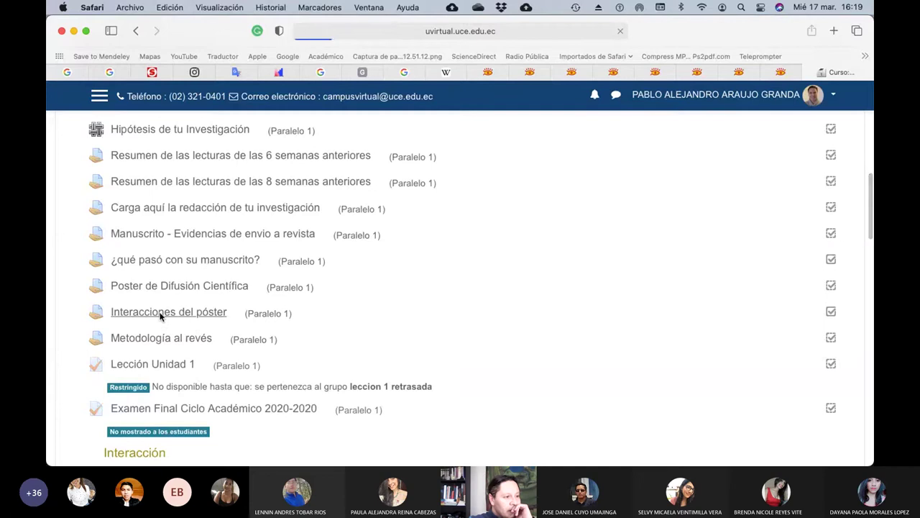
View all submissions of Interacciones del póster and bring the Archivos enviados column of the submitted entry into view
scroll(312, 331, "down", 3)
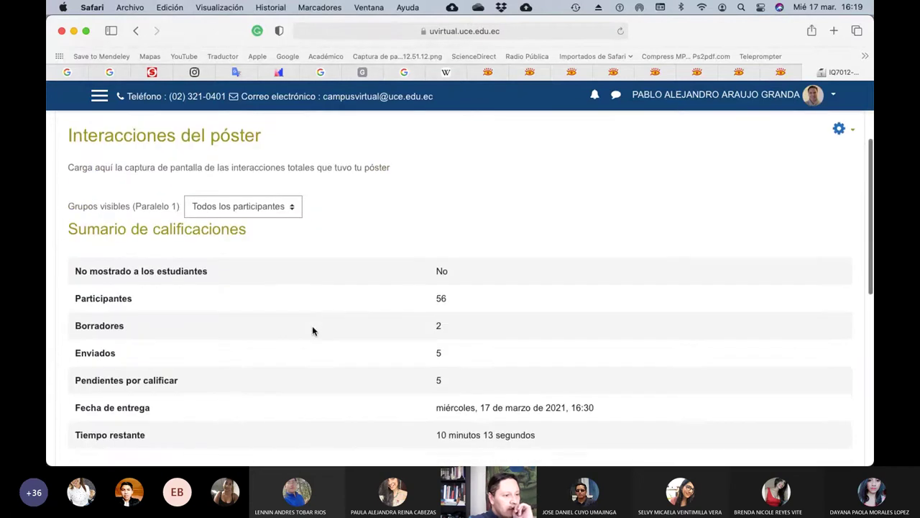
scroll(313, 331, "down", 3)
left_click(438, 377)
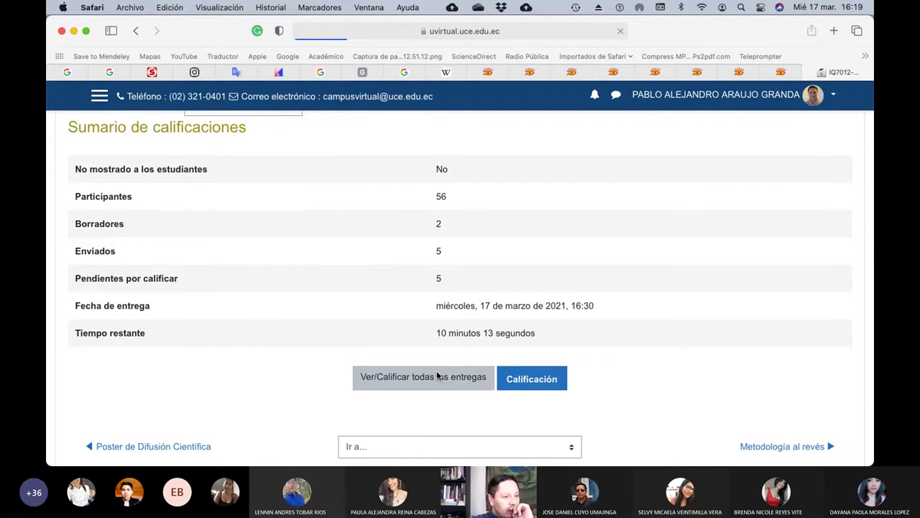
scroll(433, 371, "down", 3)
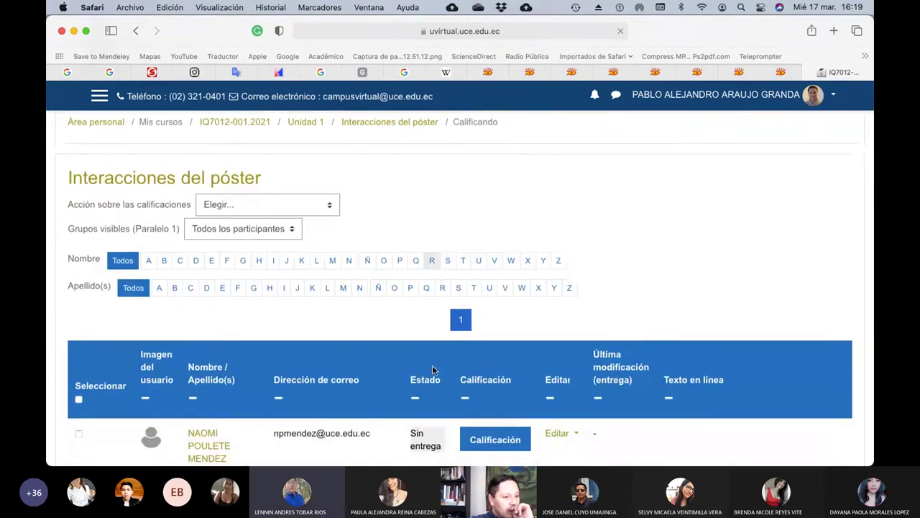
scroll(433, 371, "down", 4)
scroll(434, 366, "down", 1)
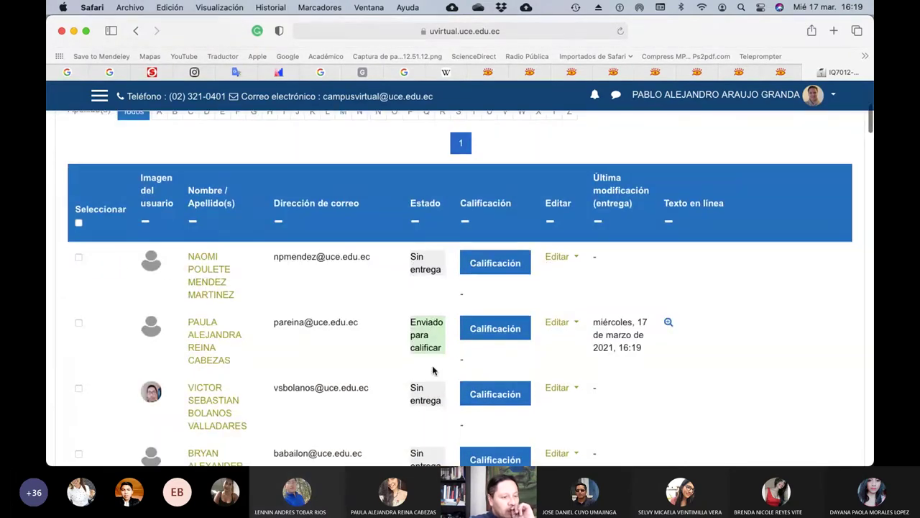
scroll(433, 353, "right", 10)
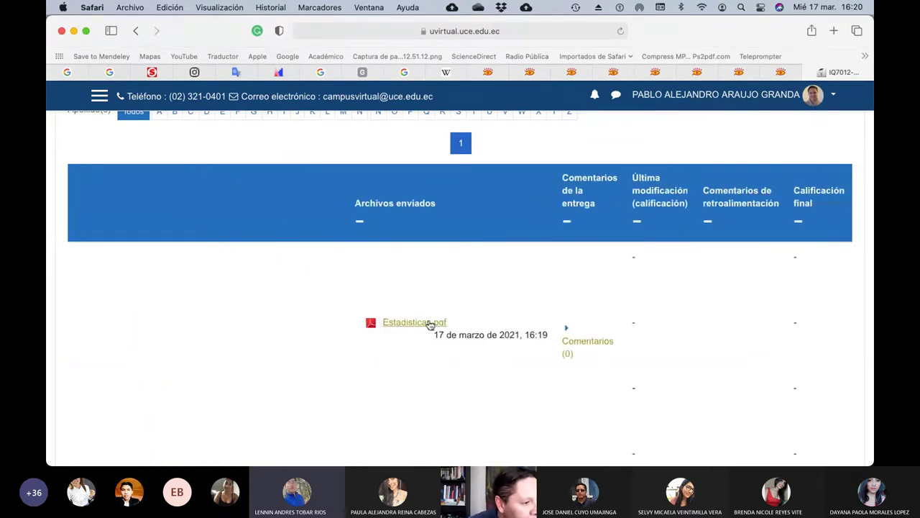
Download the submitted Estadisticas.pdf to the Escritorio folder under the name Estadisticas ejemplo.pdf
left_click(429, 324)
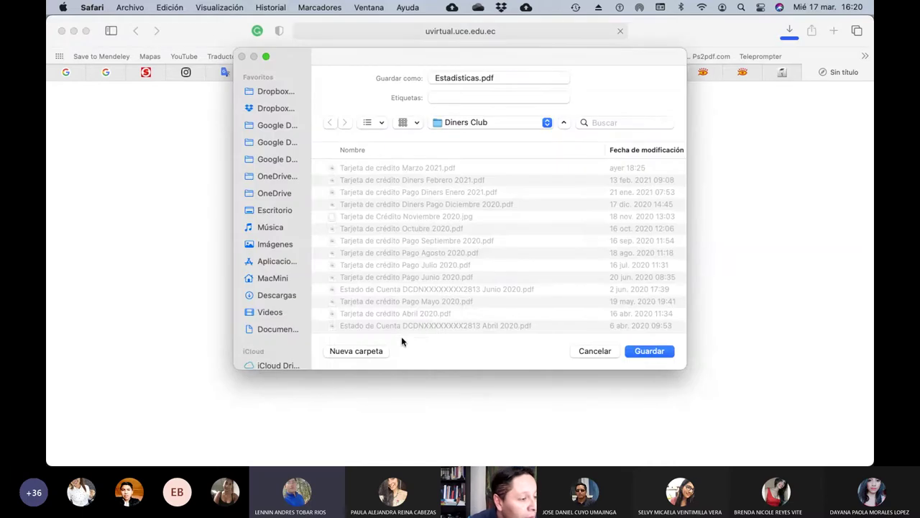
left_click(277, 210)
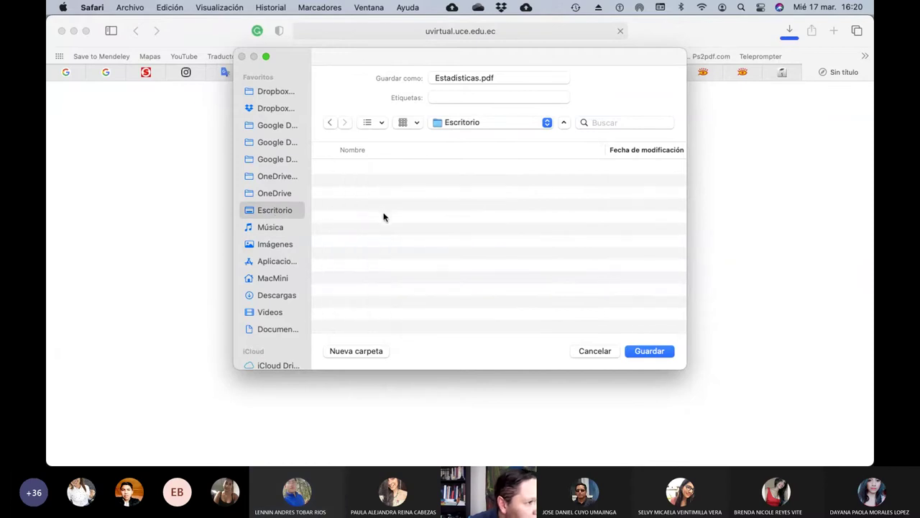
left_click(476, 82)
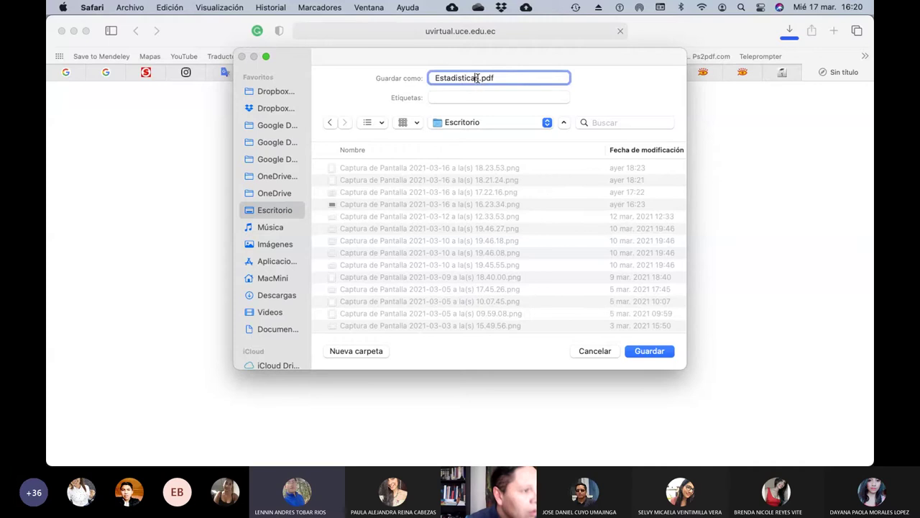
type("ejemplo")
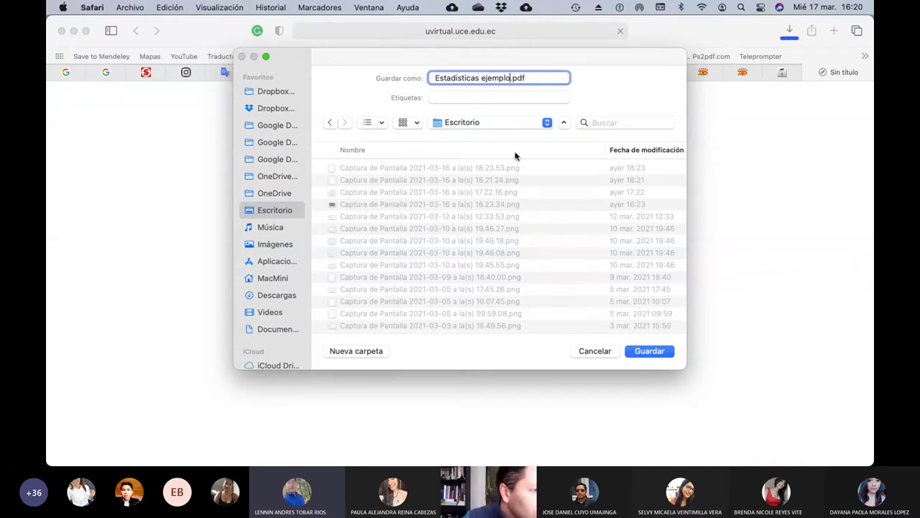
left_click(647, 350)
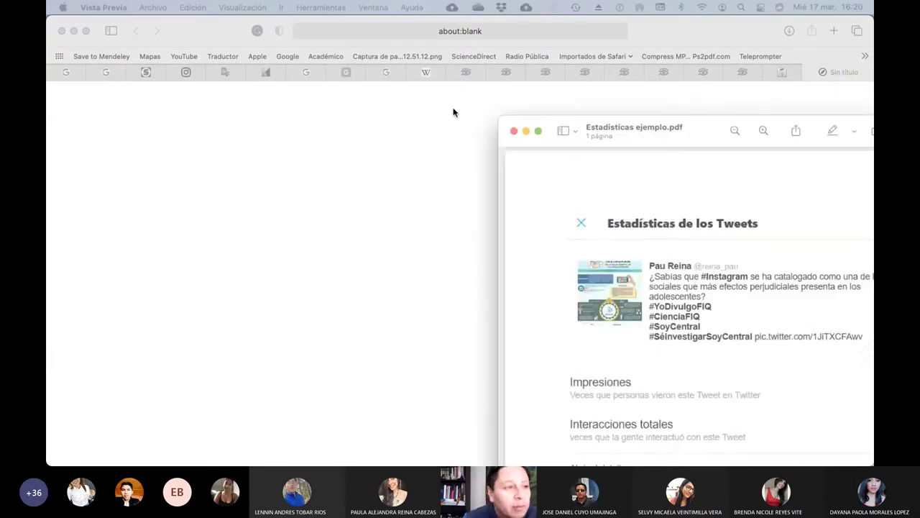
Examine the tweet's impressions and interaction breakdown in Estadisticas ejemplo.pdf from start to end, and close the document
scroll(561, 273, "down", 5)
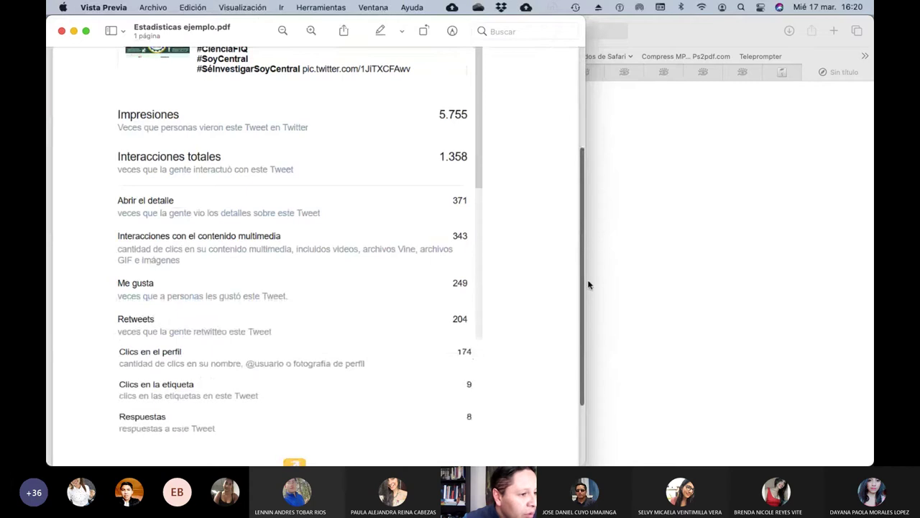
scroll(472, 282, "down", 3)
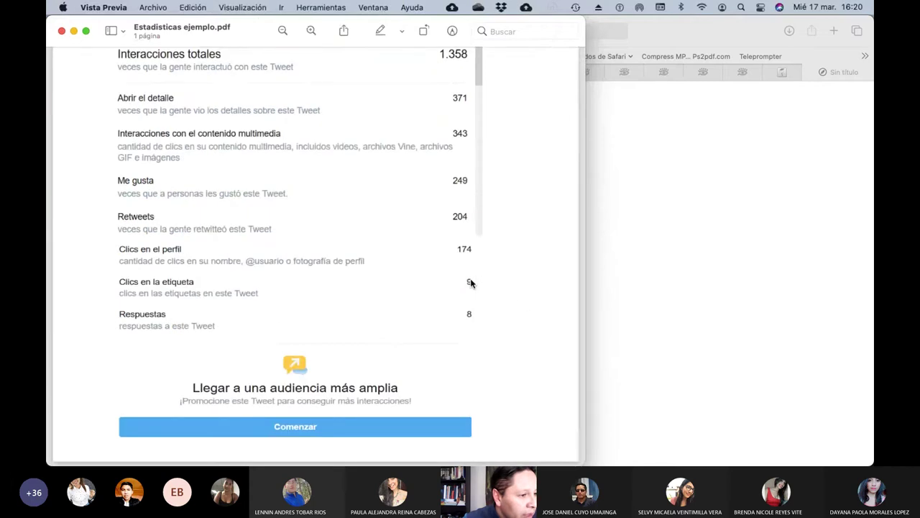
scroll(471, 282, "up", 5)
scroll(471, 282, "up", 2)
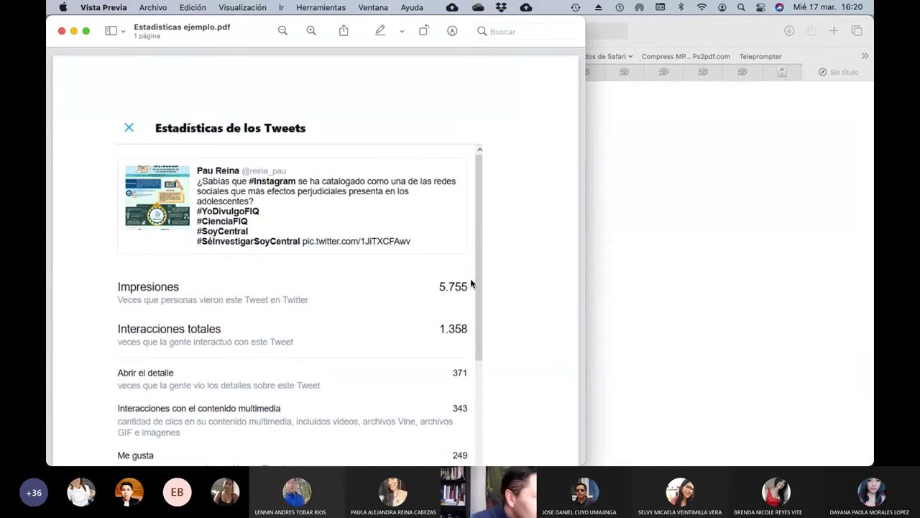
scroll(471, 283, "down", 6)
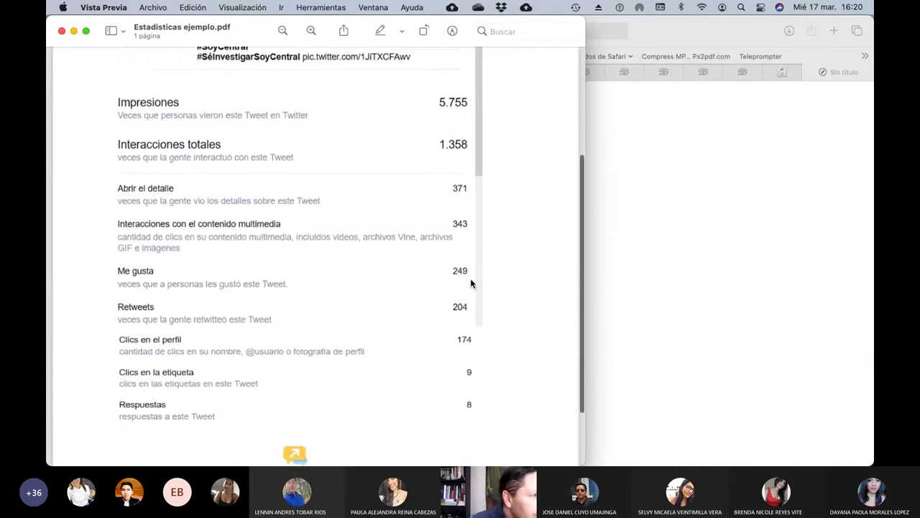
scroll(471, 283, "down", 1)
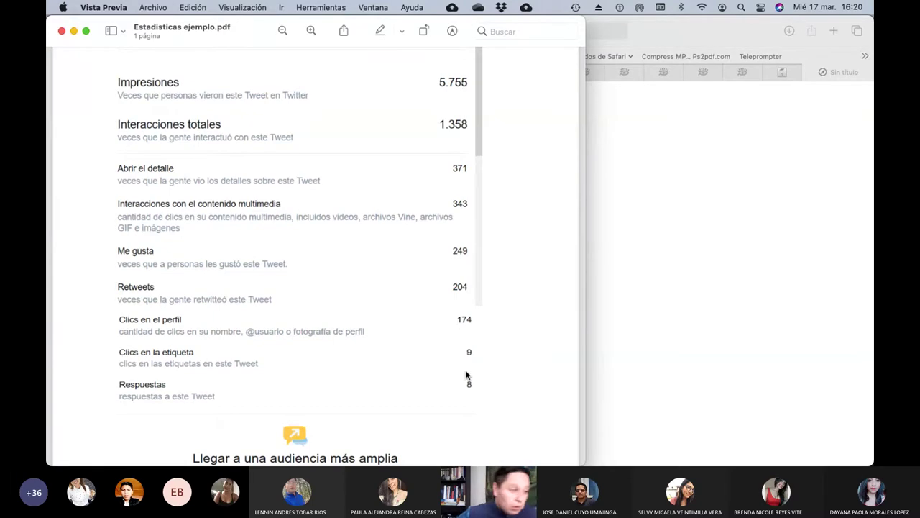
left_click(62, 31)
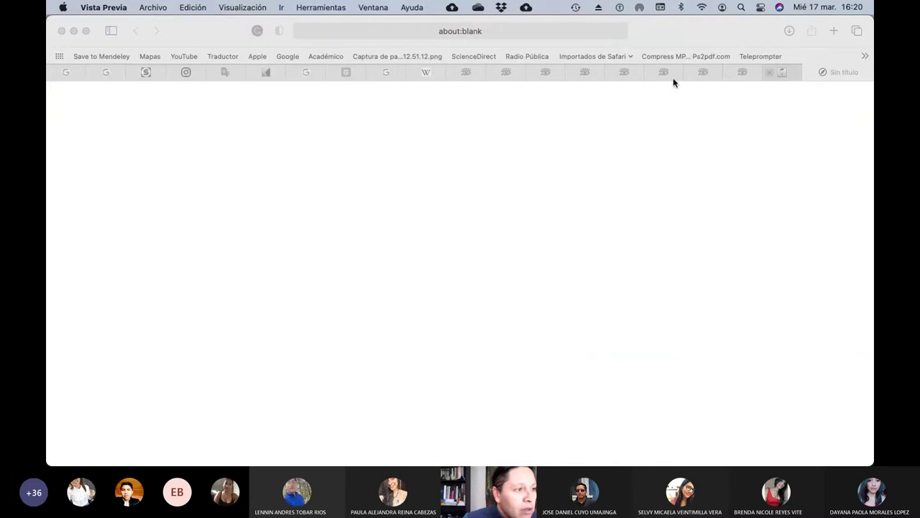
Close the blank browser tab and return to the status and grading columns of the Interacciones del póster submissions table
left_click(142, 38)
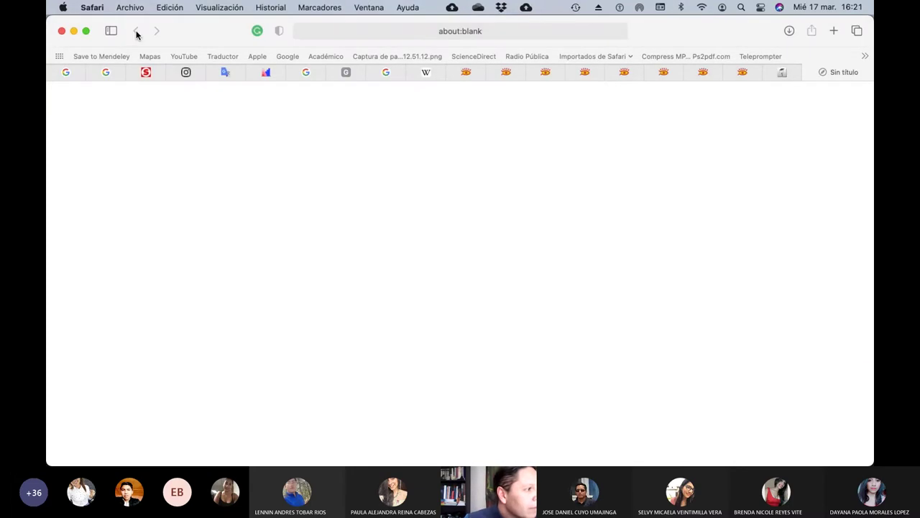
left_click(808, 72)
scroll(401, 273, "left", 5)
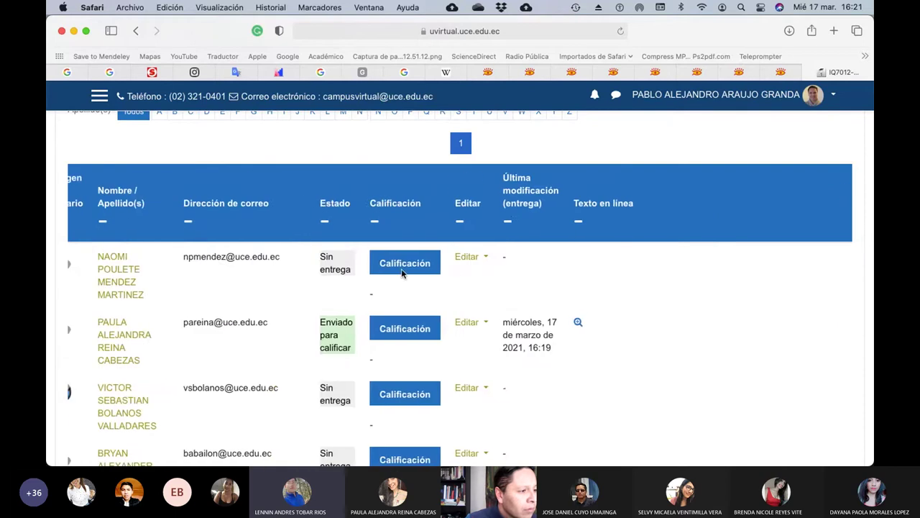
Filter the submissions to surnames starting with T and revert the entry submitted for grading to draft
scroll(401, 273, "up", 3)
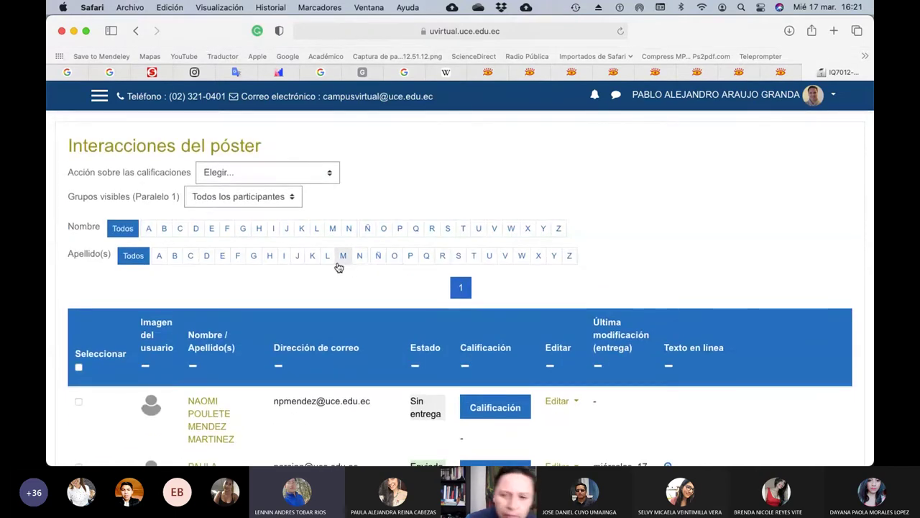
left_click(473, 256)
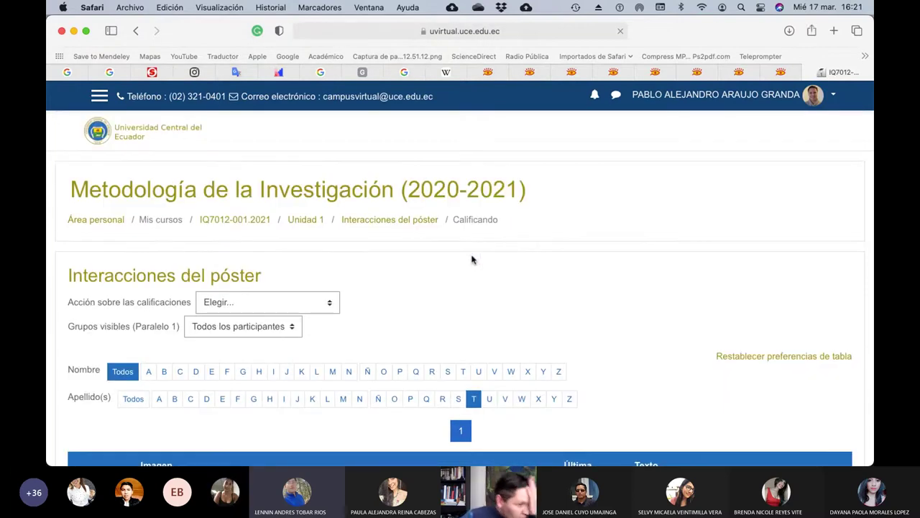
scroll(487, 297, "down", 10)
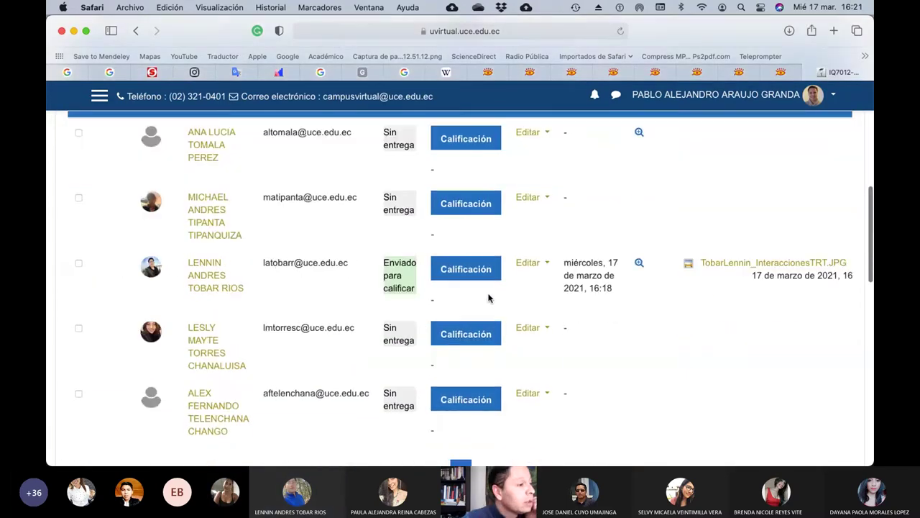
left_click(545, 264)
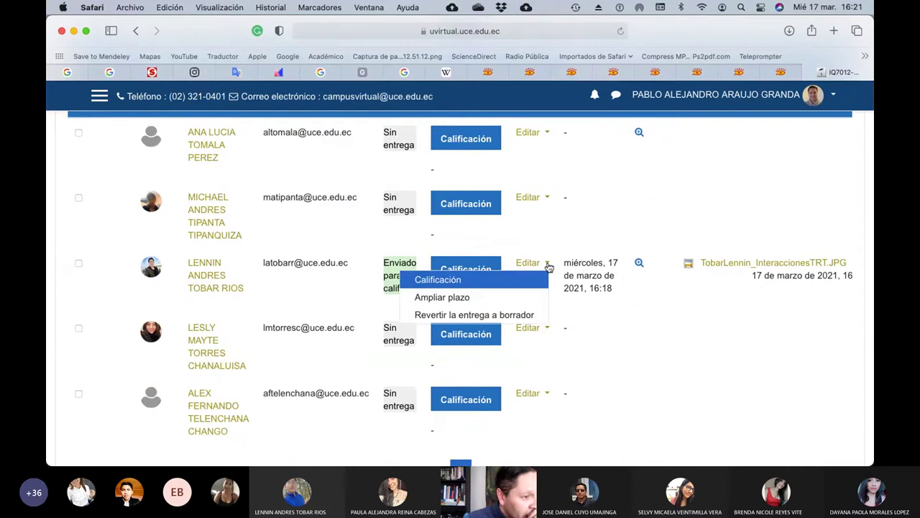
left_click(492, 314)
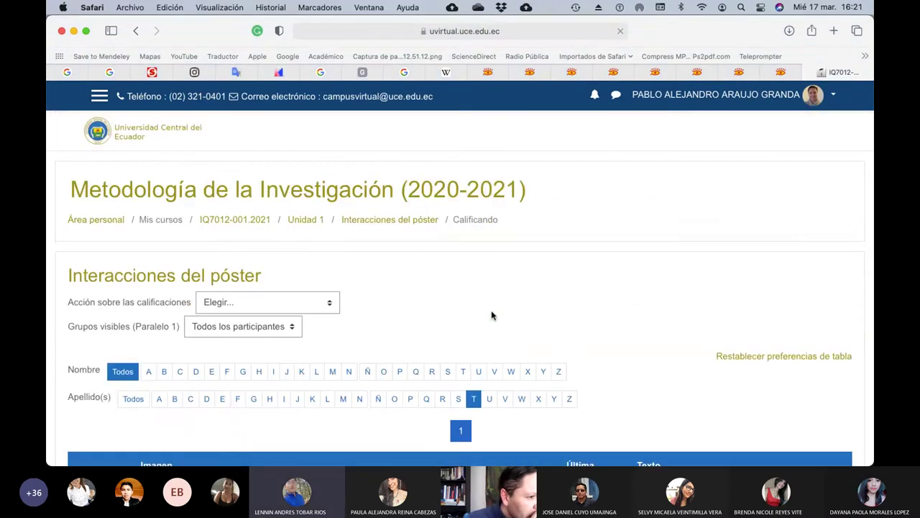
scroll(491, 314, "down", 5)
scroll(492, 314, "down", 2)
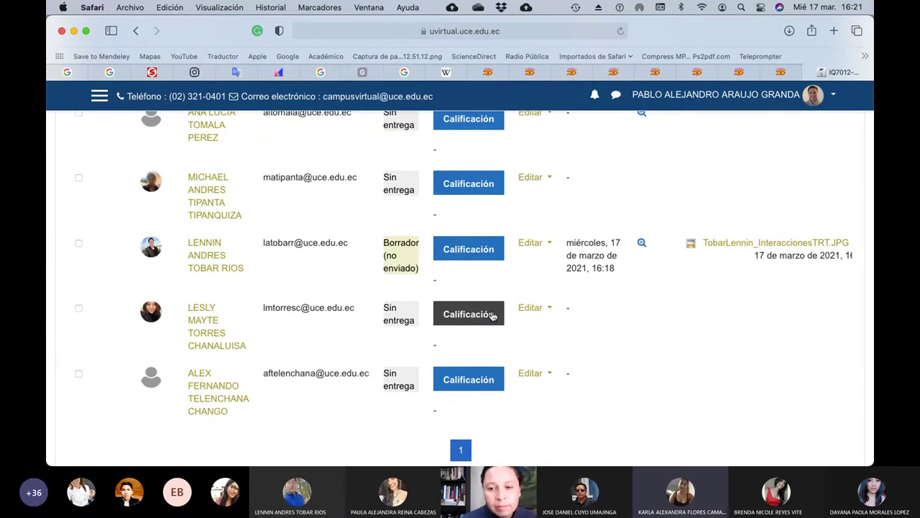
Filter the submissions to surnames starting with F and revert the entry with the attached PDF to draft
scroll(493, 316, "up", 5)
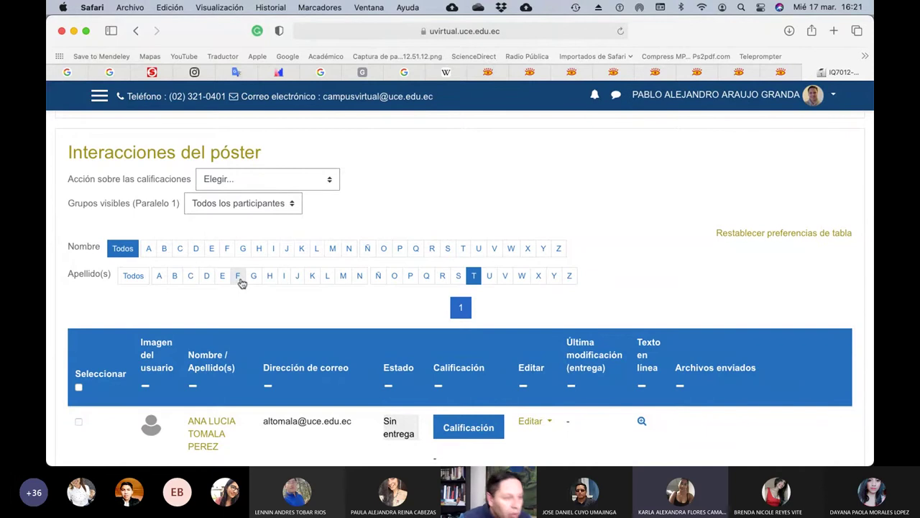
left_click(240, 280)
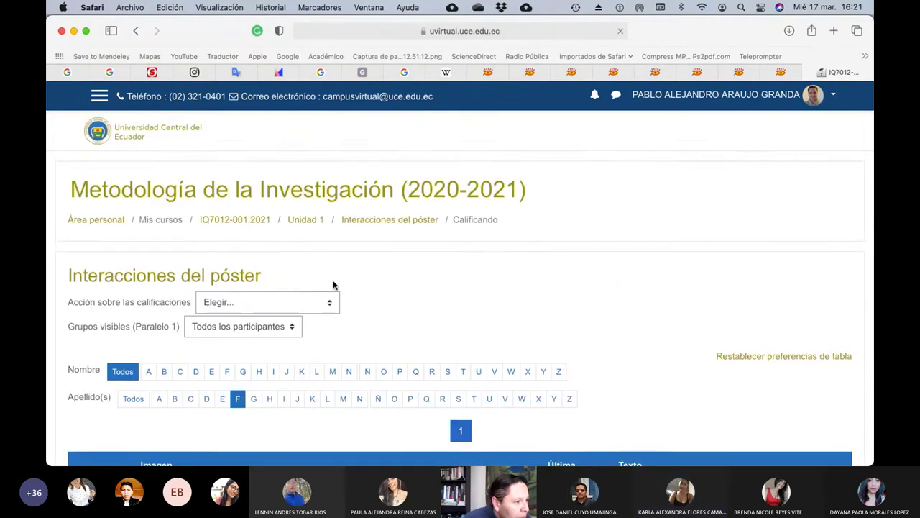
scroll(334, 285, "down", 10)
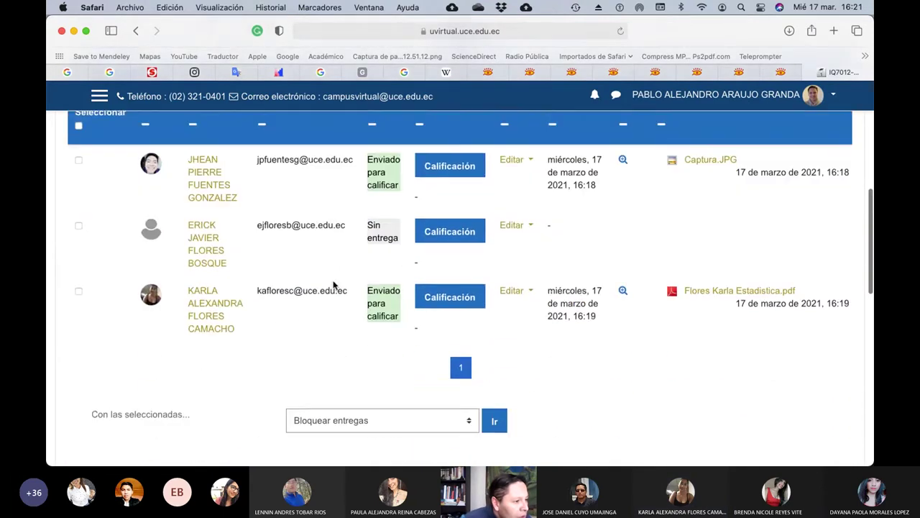
left_click(530, 279)
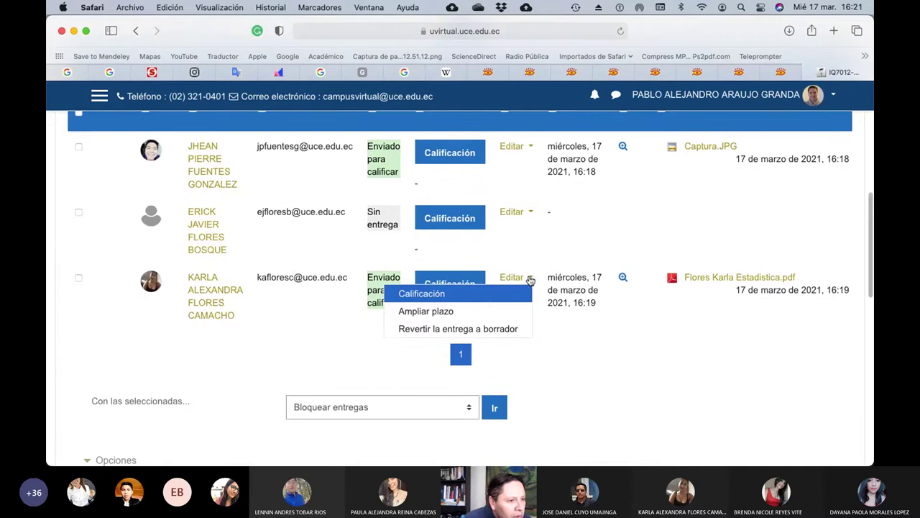
left_click(460, 328)
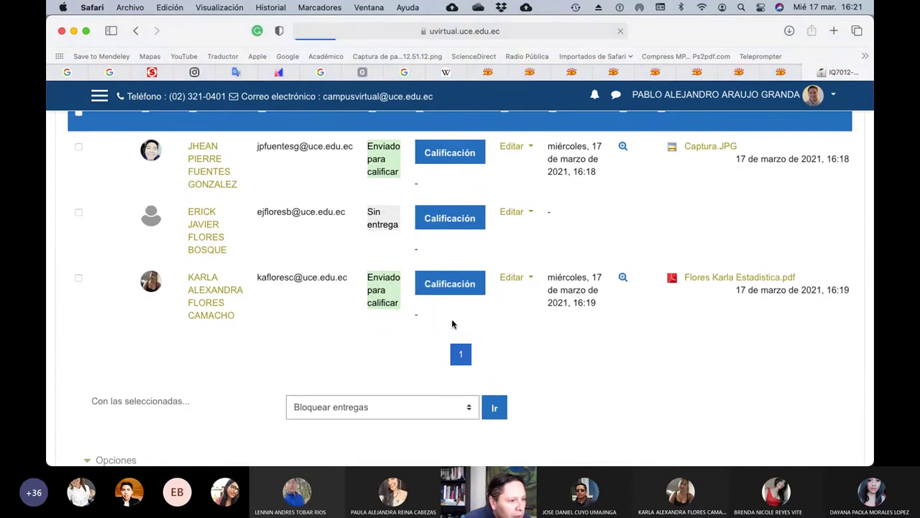
scroll(492, 302, "down", 3)
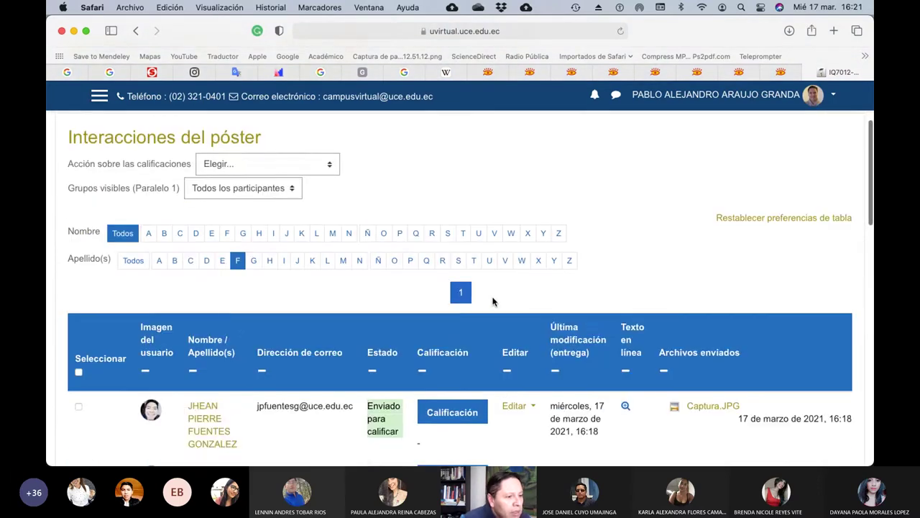
Revert the submission containing Captura.JPG to draft
scroll(492, 302, "down", 2)
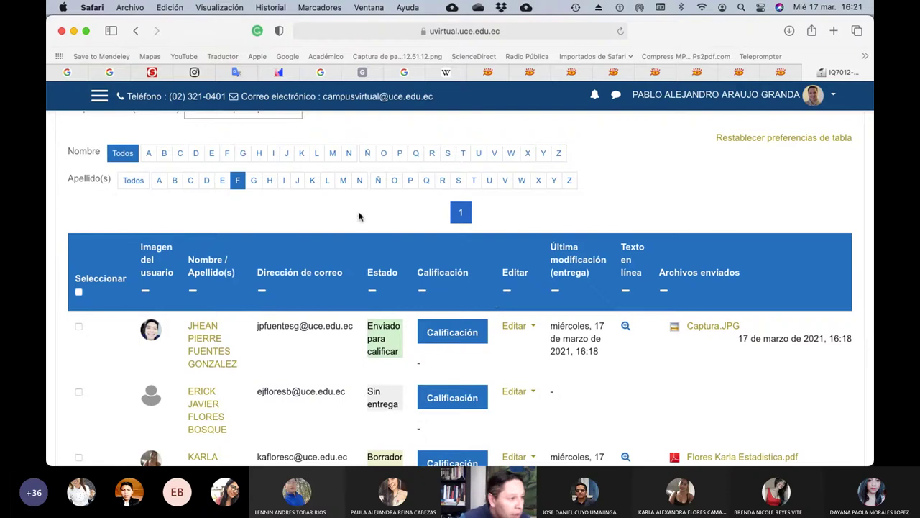
scroll(366, 316, "down", 1)
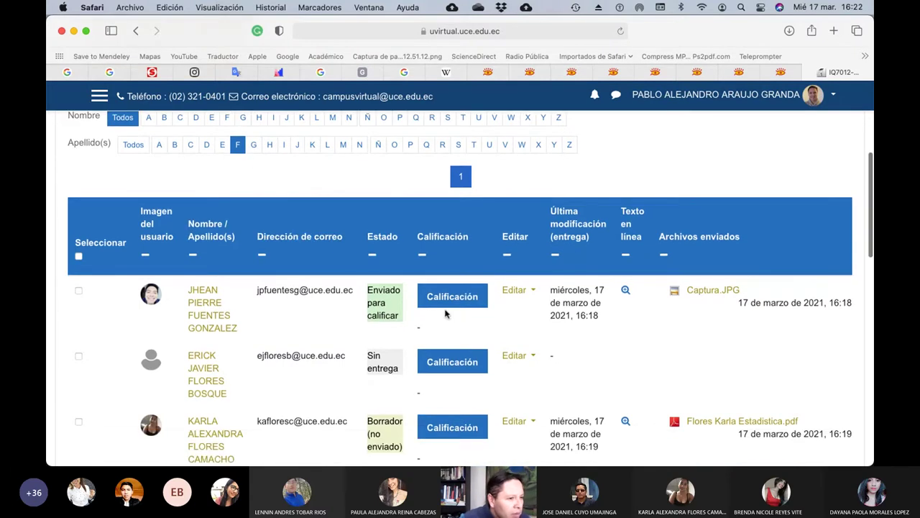
left_click(532, 290)
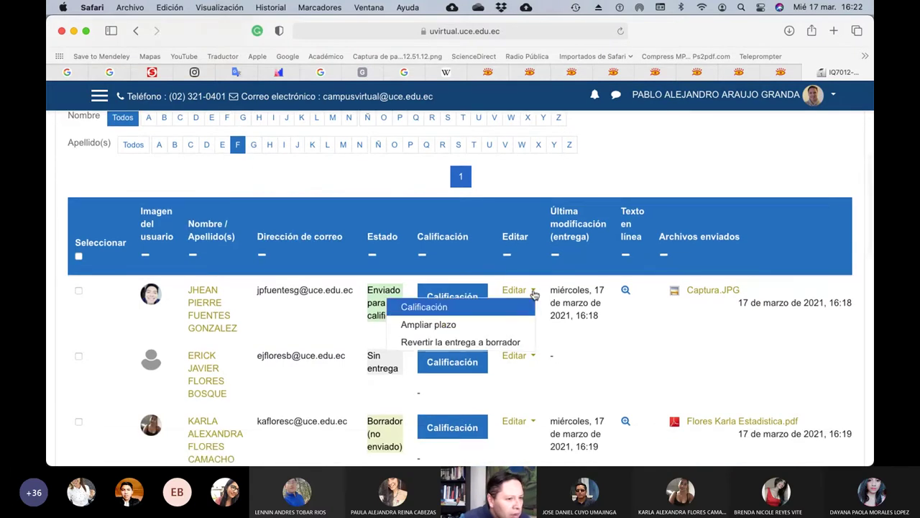
left_click(455, 340)
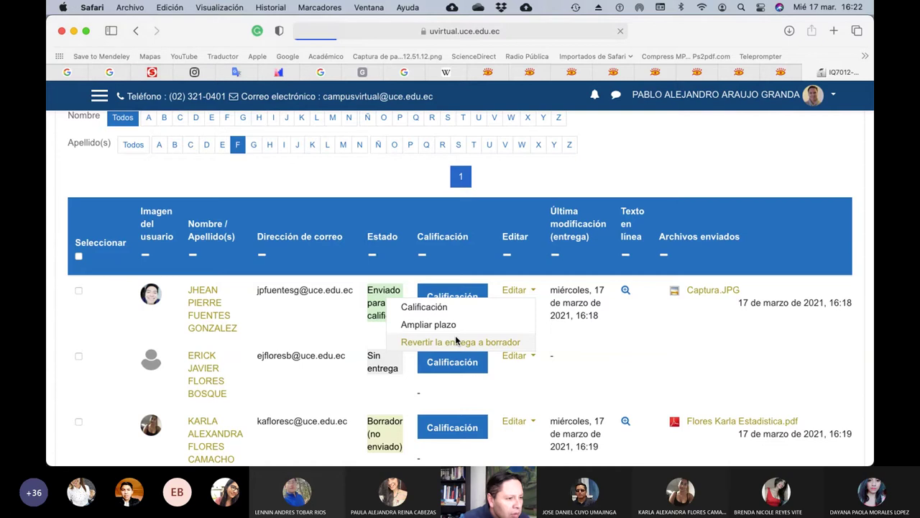
scroll(489, 334, "down", 5)
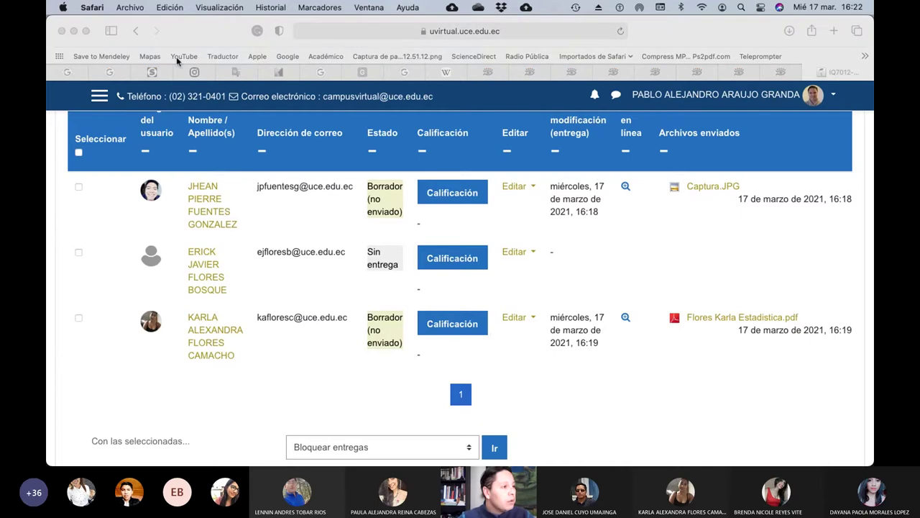
Switch to PowerPoint, start opening a presentation, and browse to the Clases folder inside UCE > Metodología de Investigación
key("super+Tab")
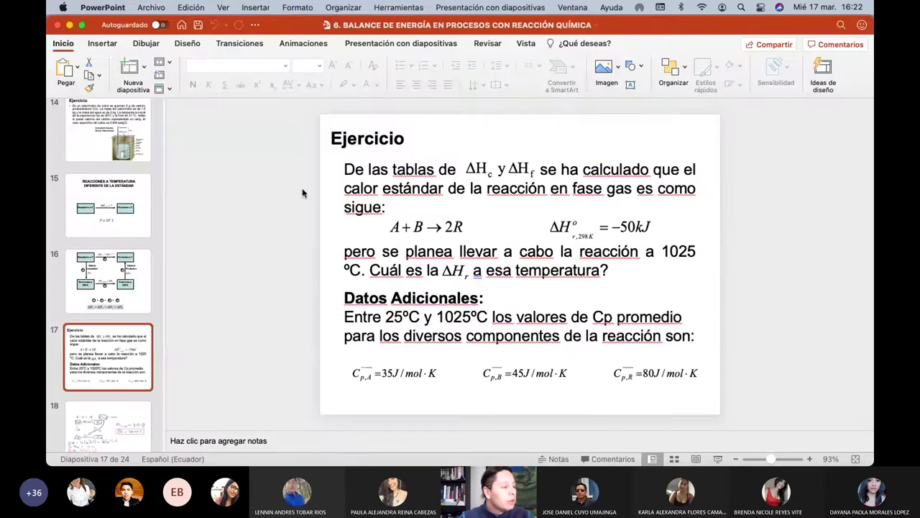
left_click(152, 8)
left_click(150, 52)
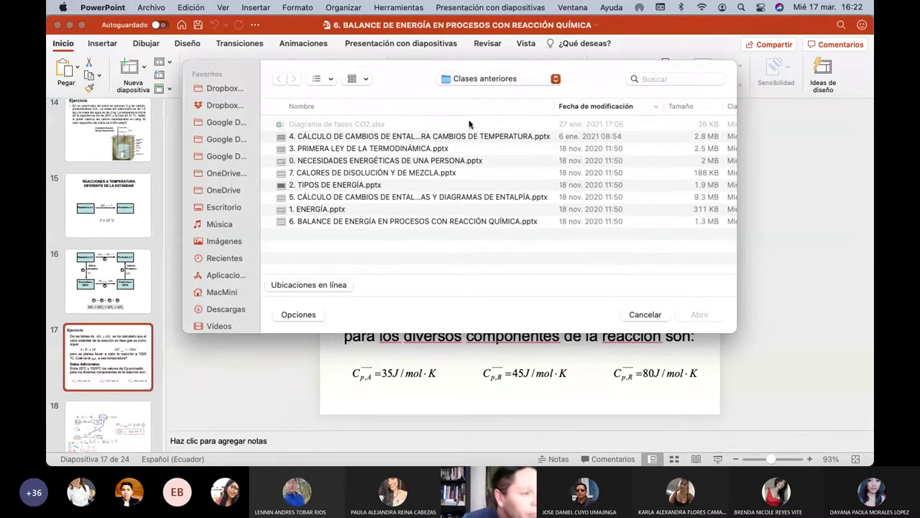
left_click(555, 80)
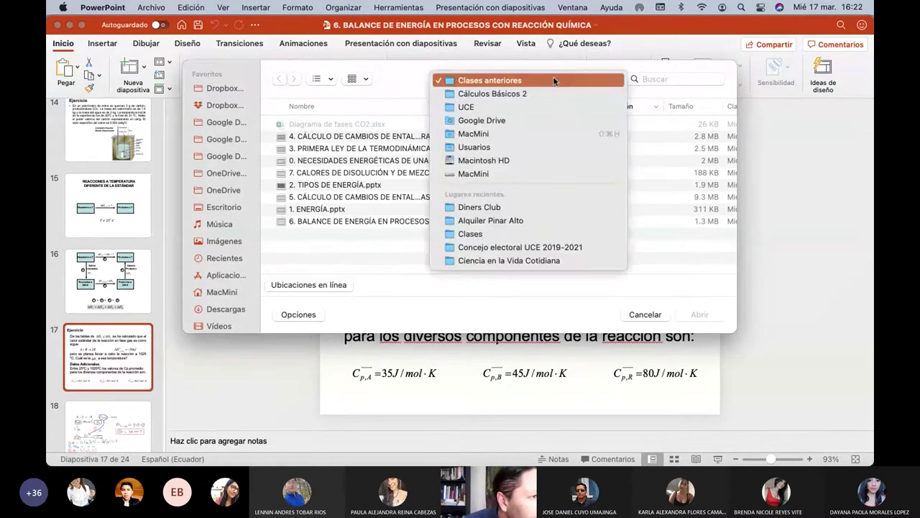
left_click(508, 112)
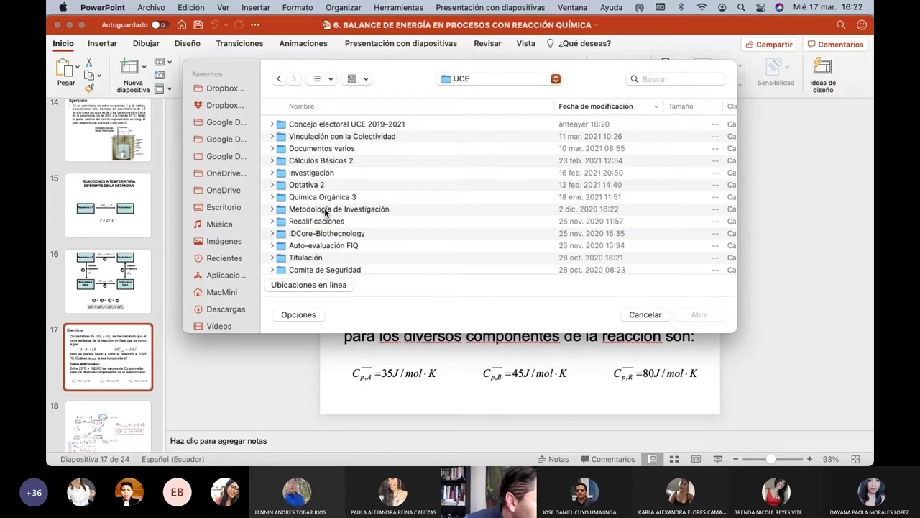
double_click(324, 209)
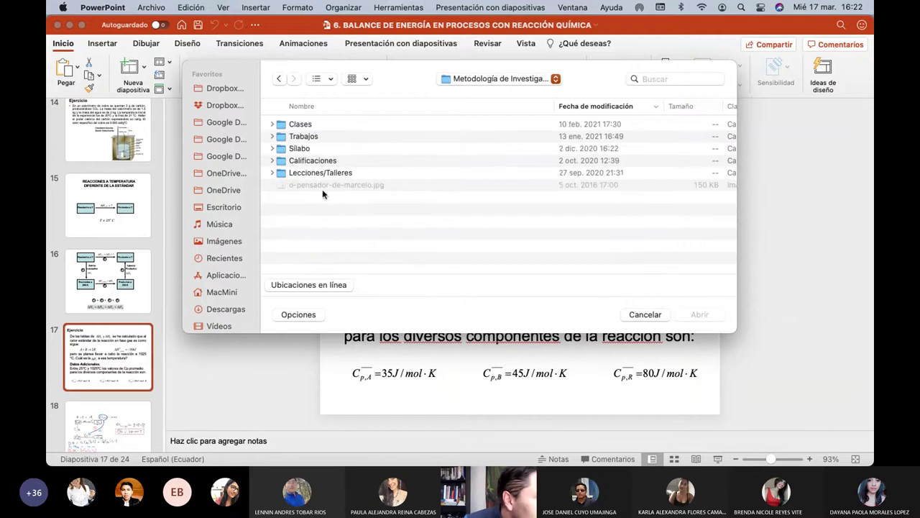
left_click(301, 126)
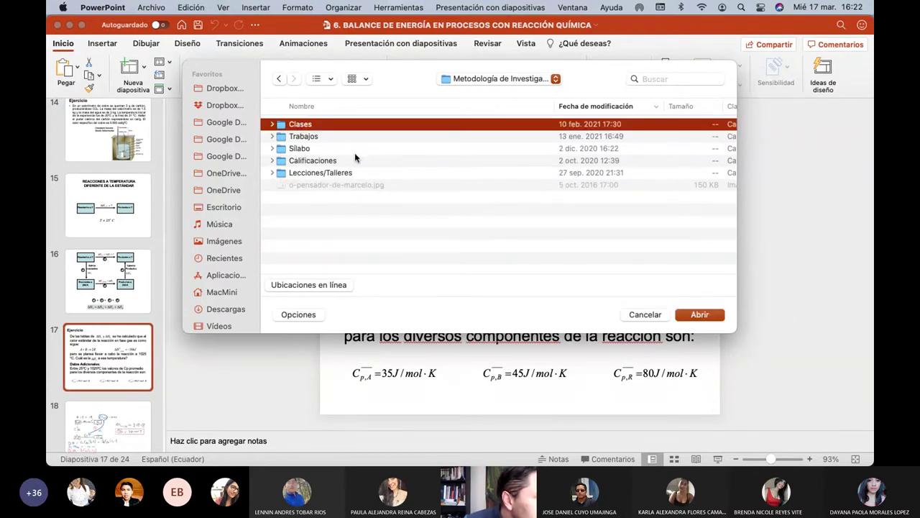
key("Return")
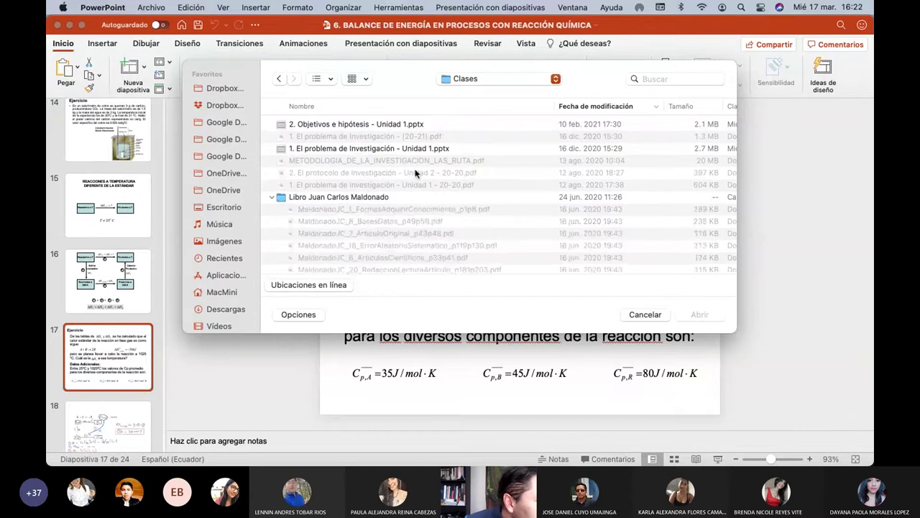
Collapse the book subfolder within Clases and look over the available presentations
left_click(271, 197)
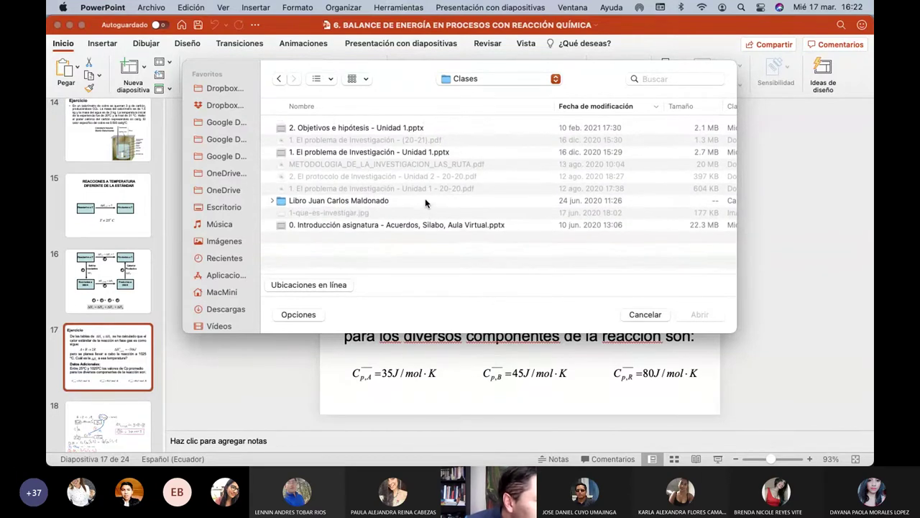
scroll(425, 198, "down", 2)
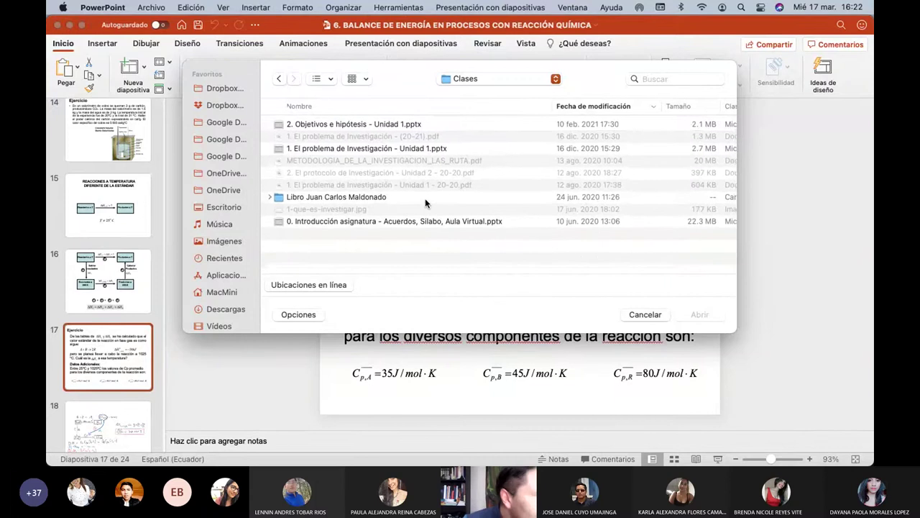
scroll(425, 199, "left", 1)
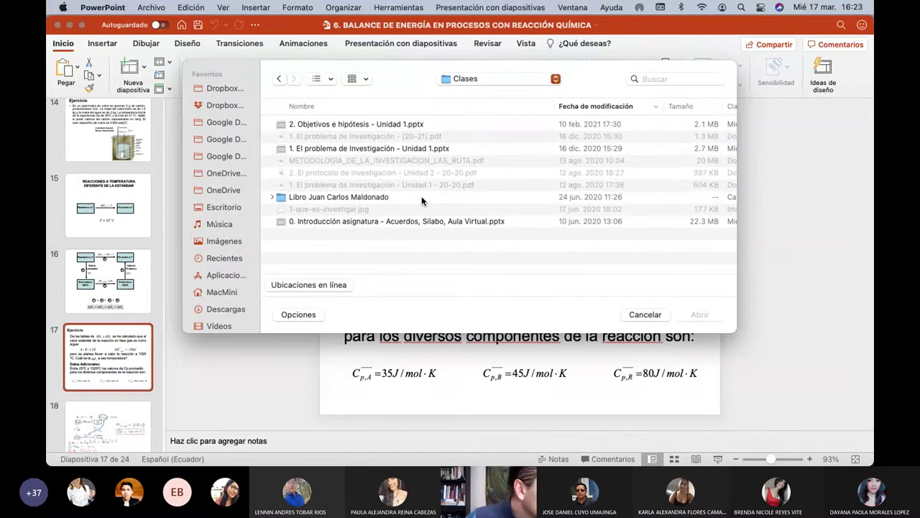
Return to the parent Metodología de Investigación folder and look through its Clases, Trabajos, Sílabo and Calificaciones subfolders for the presentation
left_click(555, 78)
left_click(556, 90)
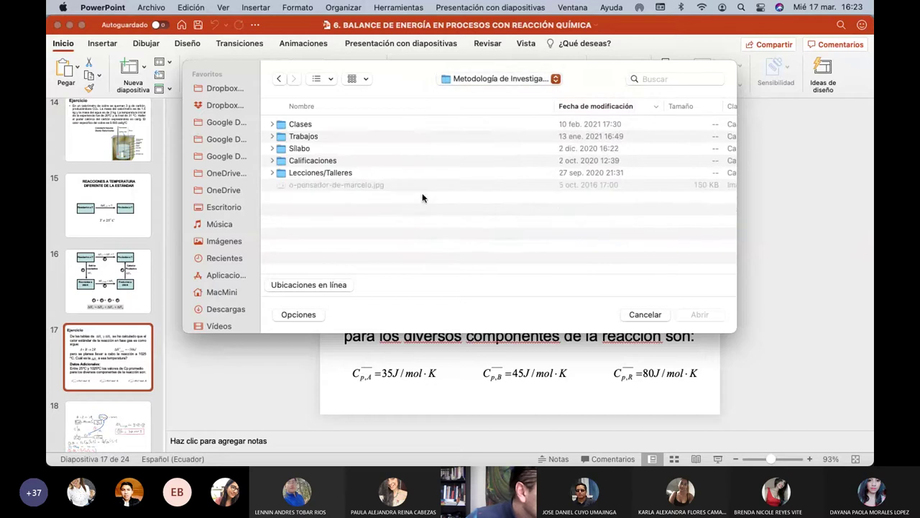
left_click(272, 125)
scroll(275, 227, "down", 3)
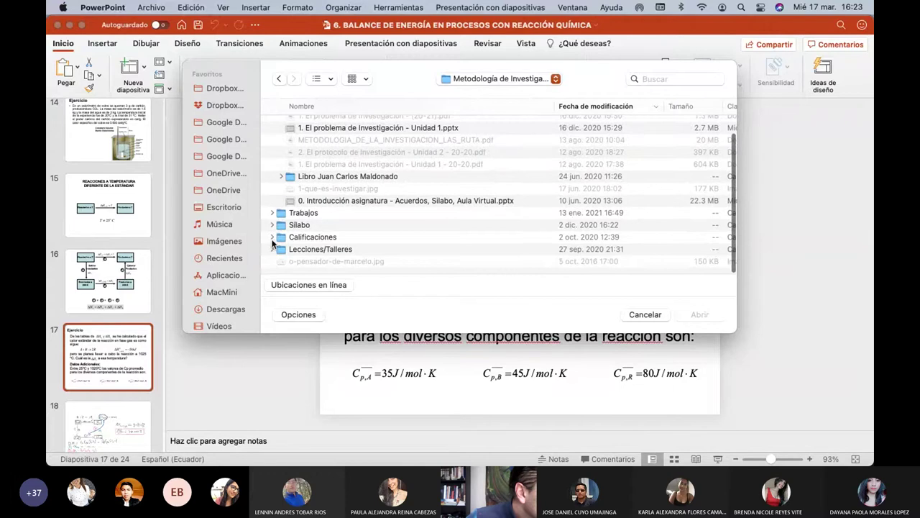
left_click(272, 212)
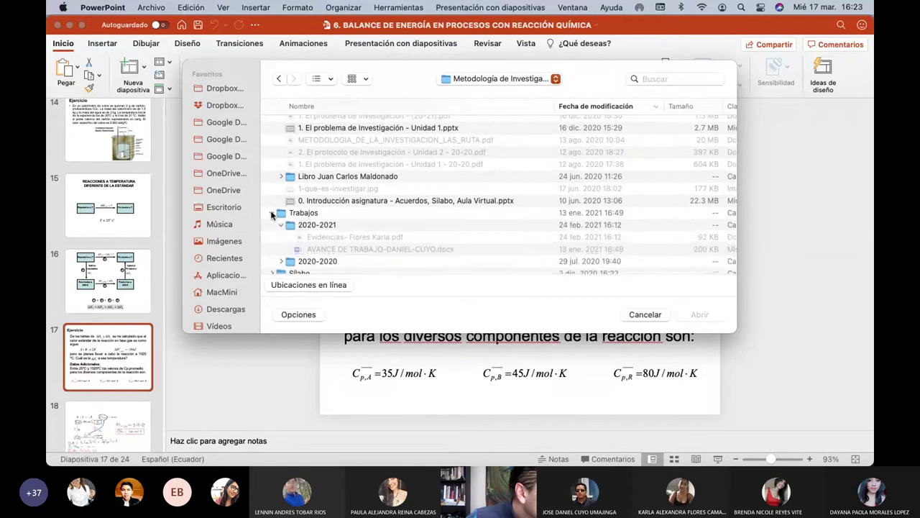
left_click(272, 214)
left_click(272, 225)
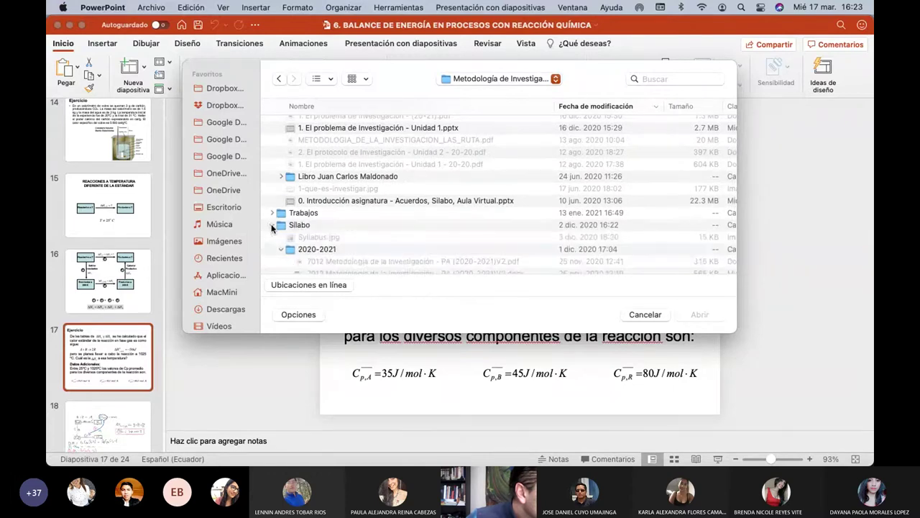
scroll(273, 234, "down", 5)
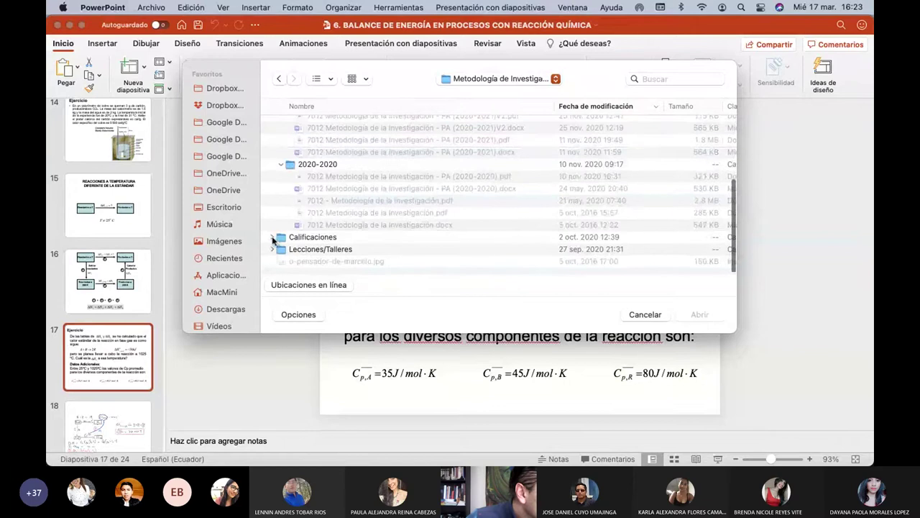
left_click(273, 238)
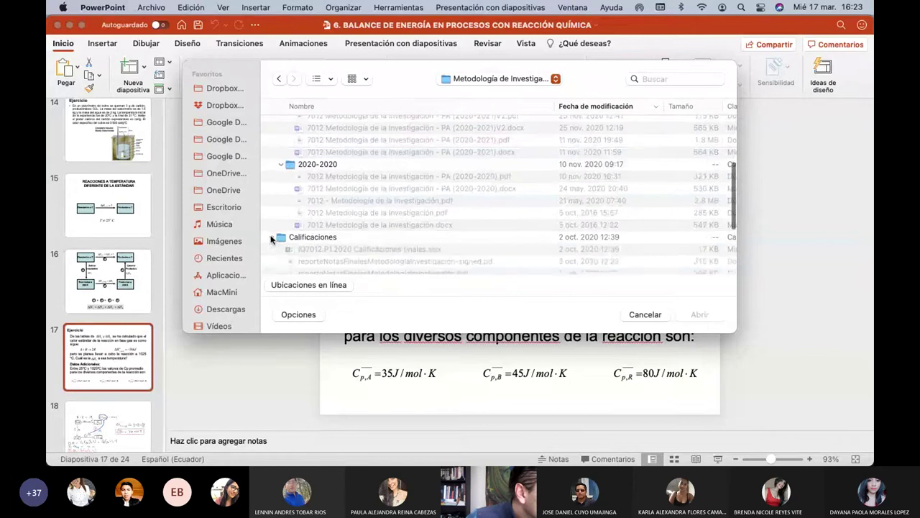
Check the Clases folder of Metodología de Investigación once more for the presentation and collapse it
left_click(281, 79)
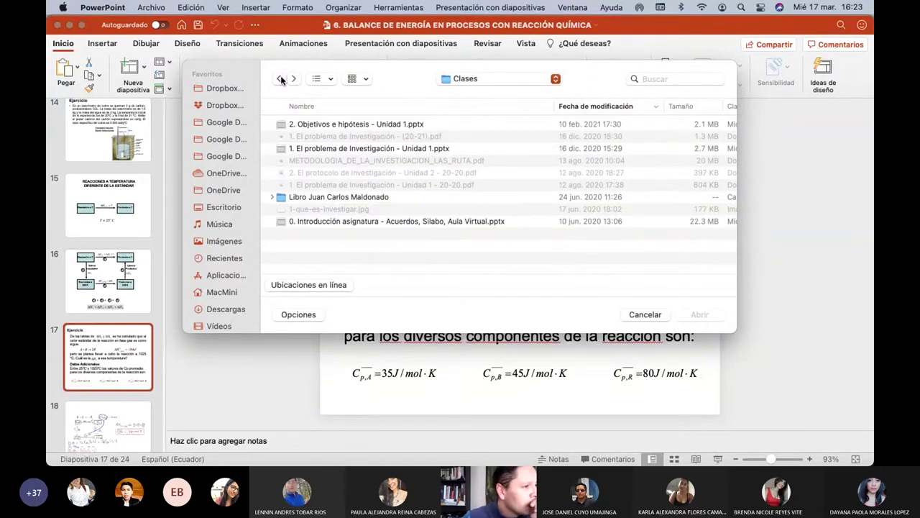
left_click(281, 79)
left_click(272, 124)
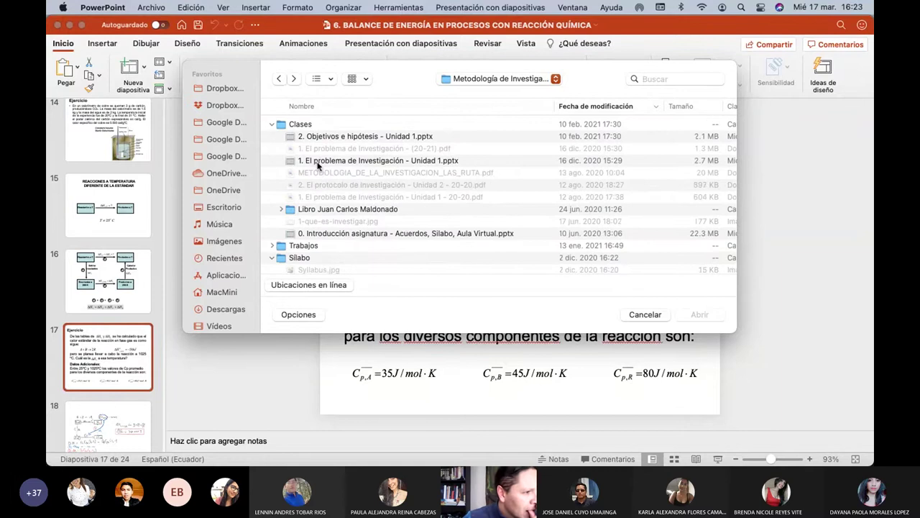
left_click(272, 124)
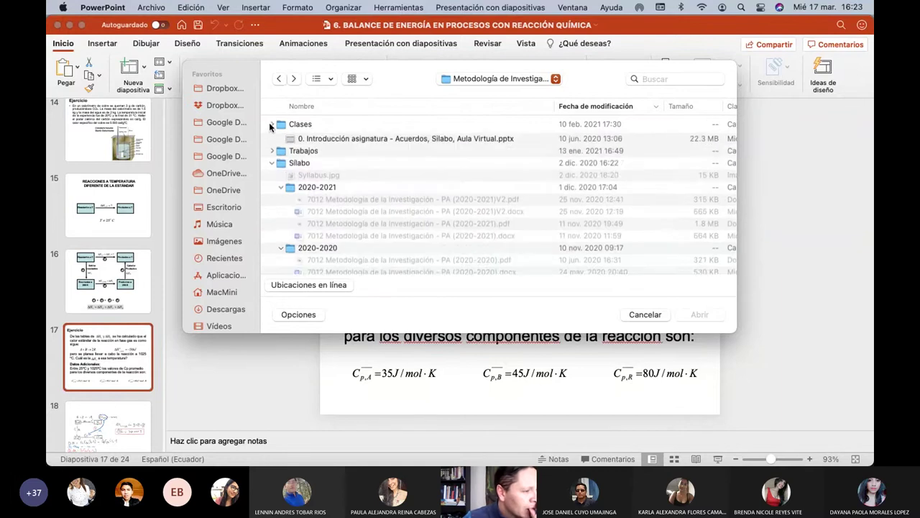
Open PATENTES Y DISEÑOS INDUSTRIALES - AUTOR.pptx from UCE > Optativa 2 > Clases and enable its blocked external content
left_click(500, 79)
left_click(500, 92)
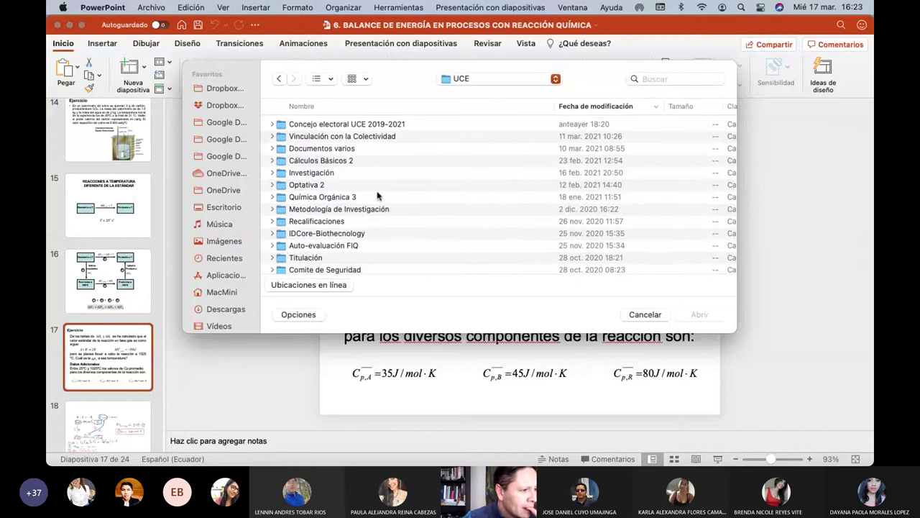
left_click(316, 187)
double_click(316, 186)
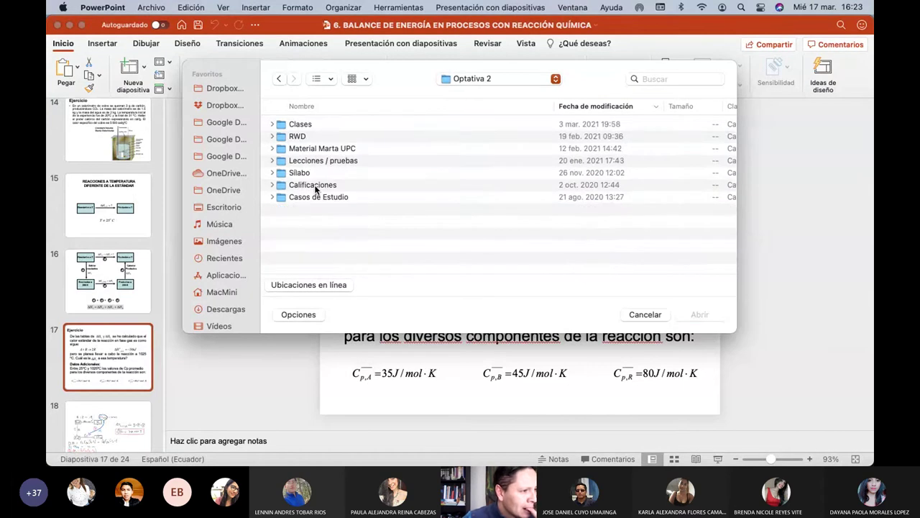
left_click(273, 125)
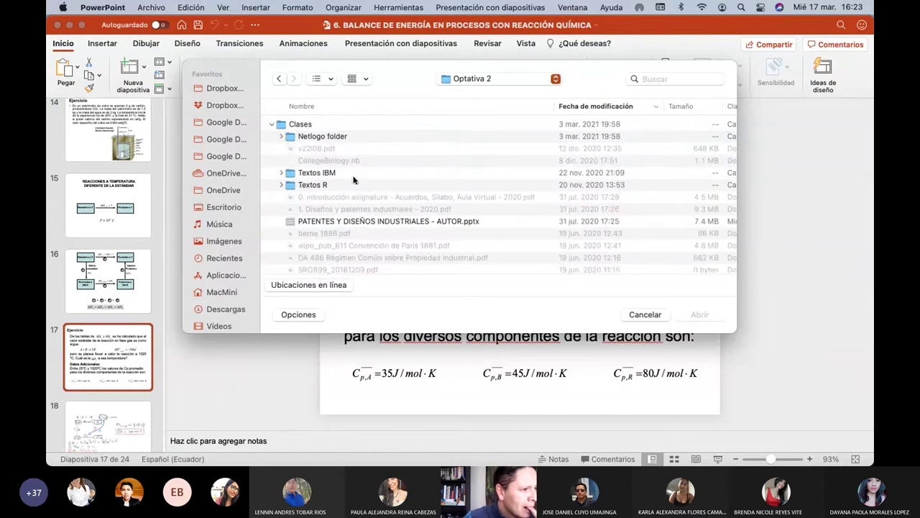
scroll(388, 207, "down", 1)
left_click(389, 207)
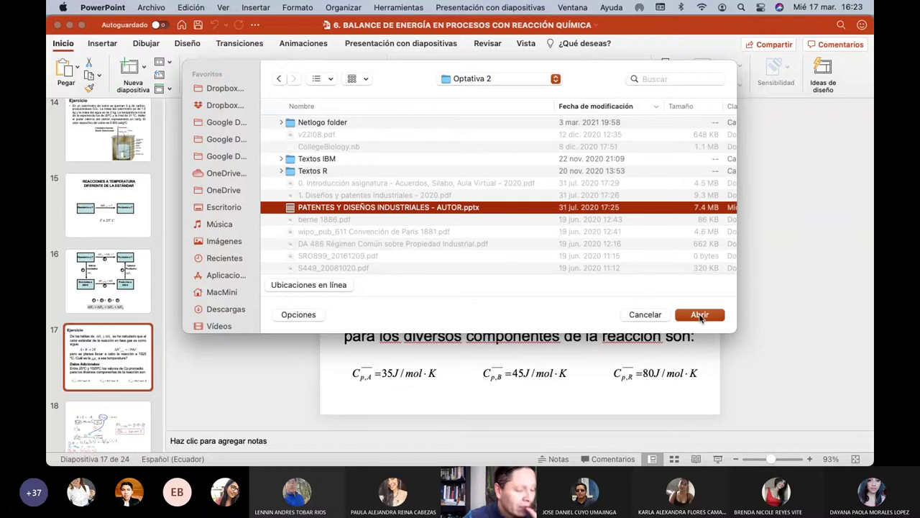
left_click(700, 315)
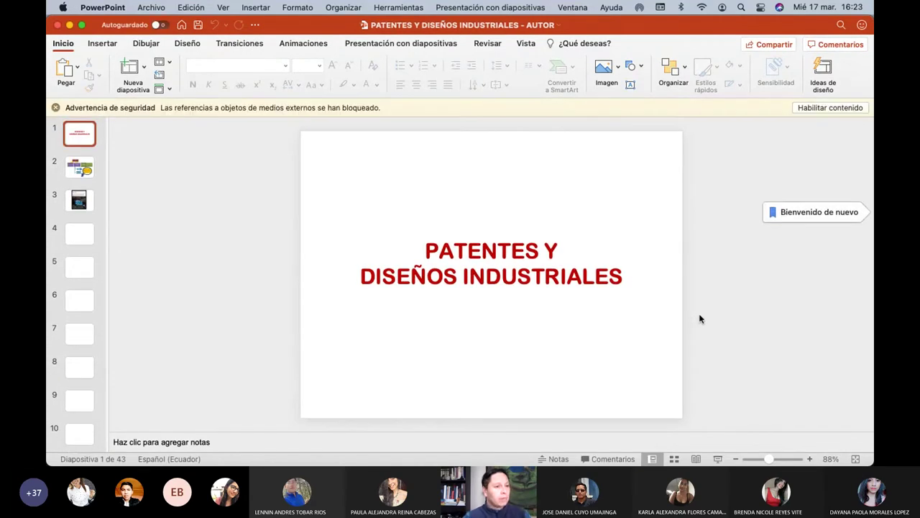
left_click(824, 108)
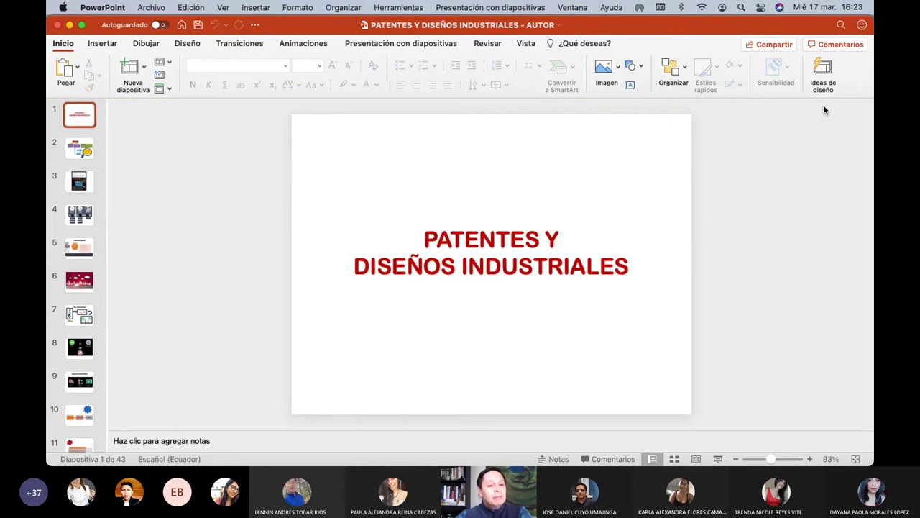
Look through the patent slides Modelo de Utilidad, Materia excluida de patentabilidad and Derechos de una patente, finishing on slide 14, Materia no patentable
scroll(79, 276, "down", 5)
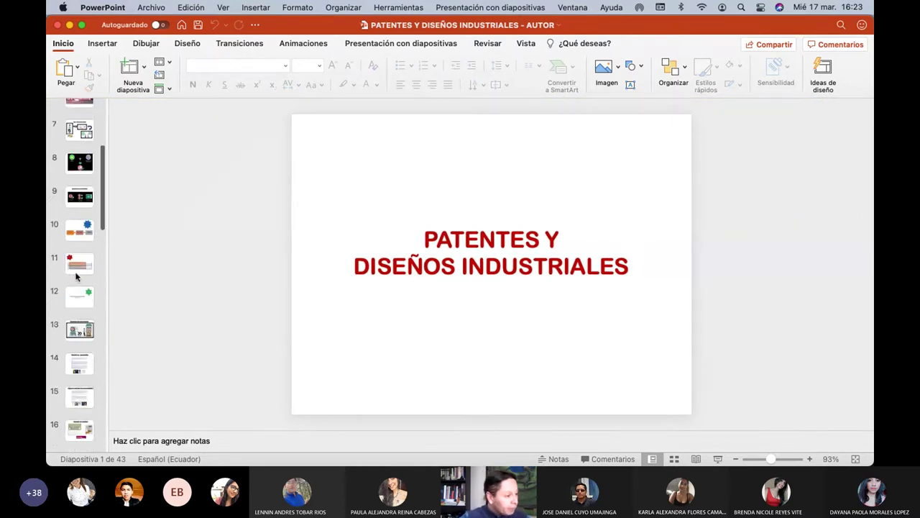
scroll(77, 277, "down", 2)
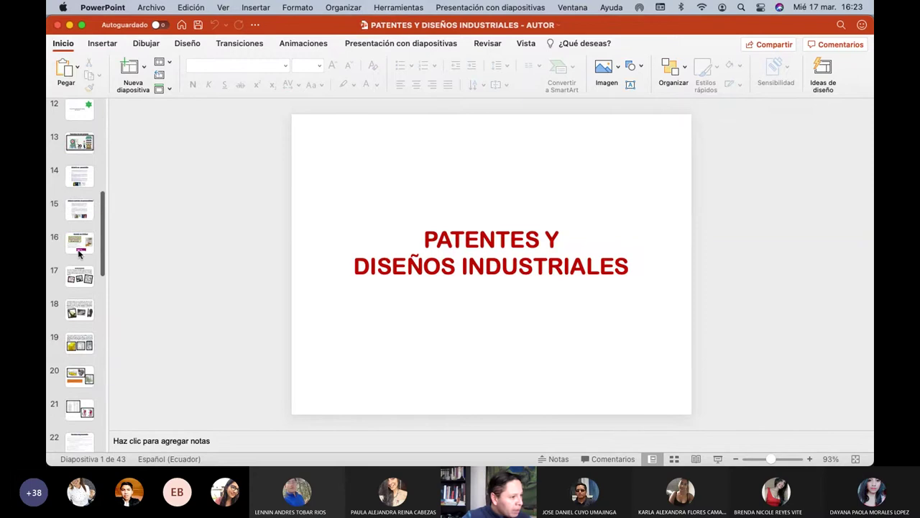
left_click(81, 248)
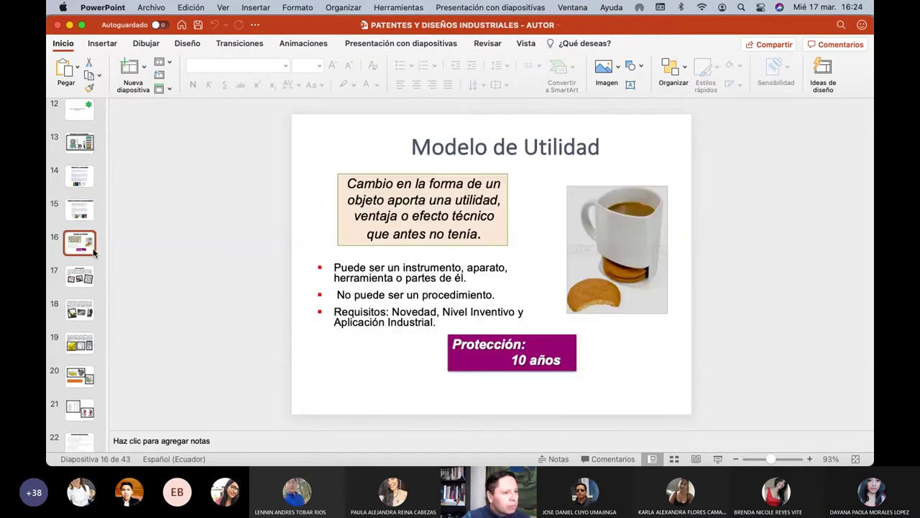
left_click(80, 217)
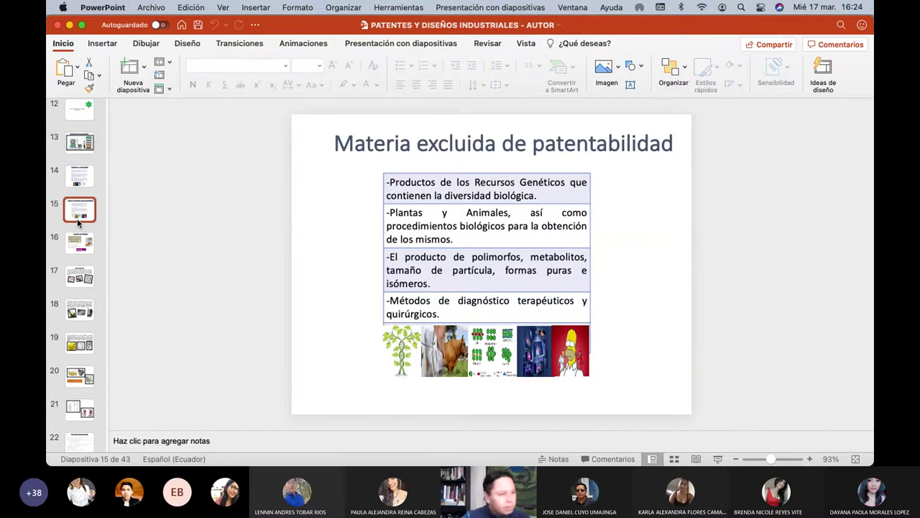
scroll(71, 227, "up", 3)
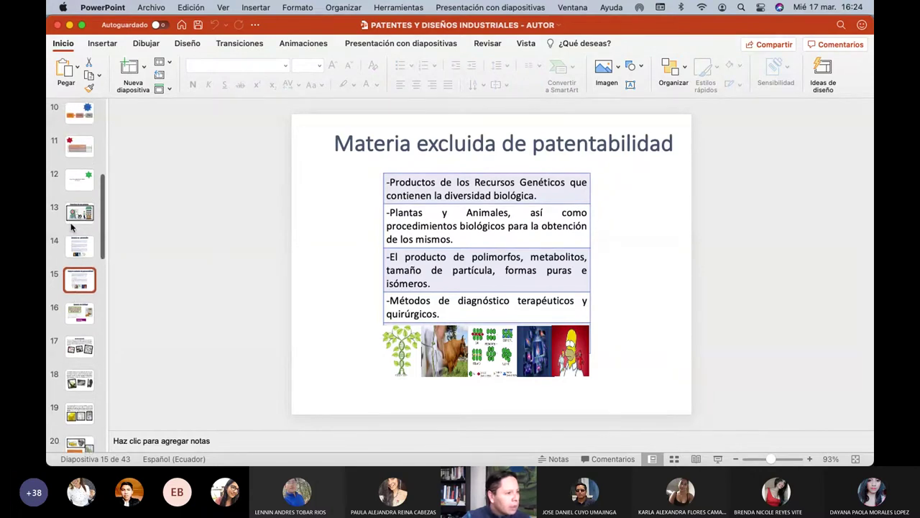
left_click(72, 215)
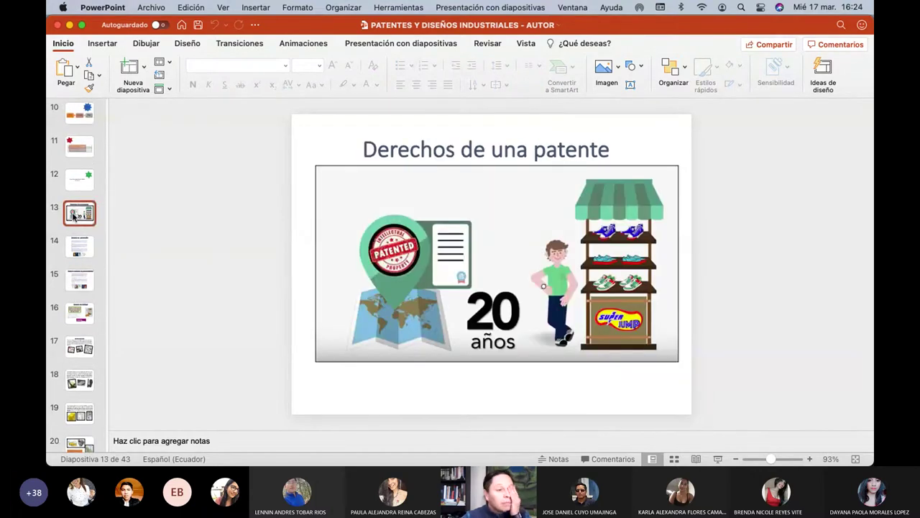
left_click(81, 249)
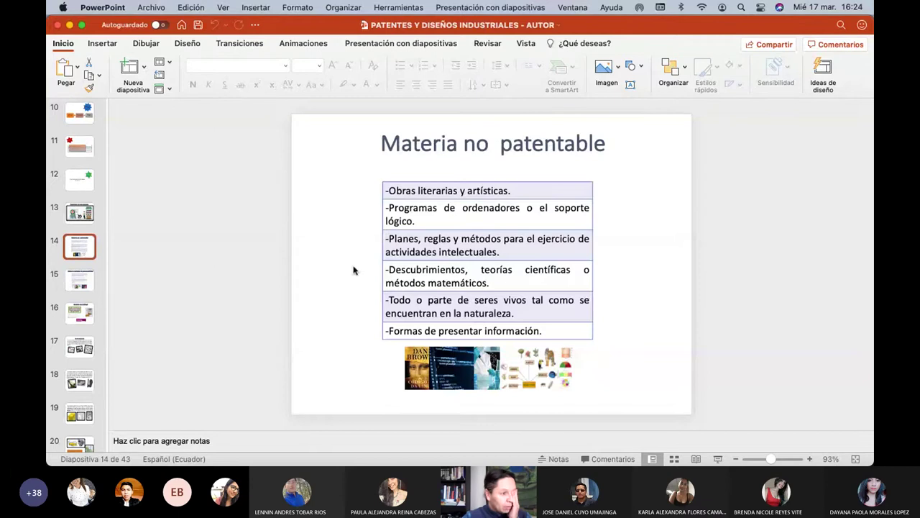